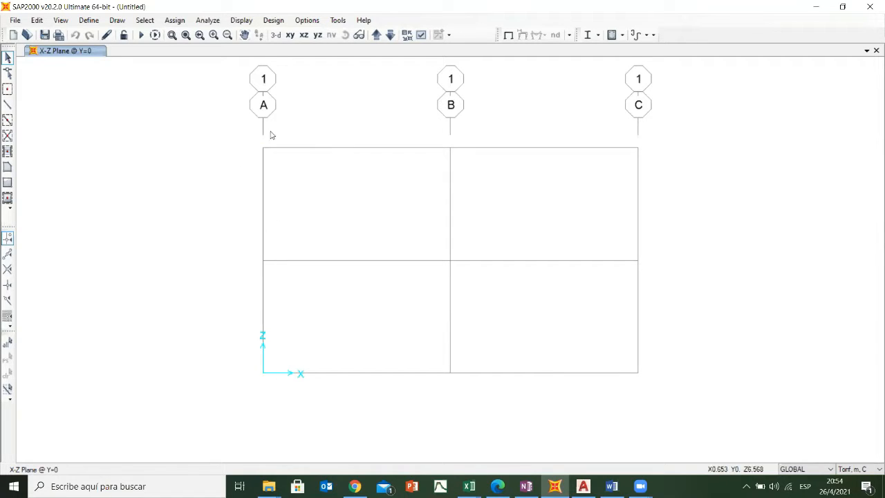
# - Switch to OneNote to review the gabled frame sketch and its dimensions, and return to the SAP2000 model
pyautogui.moveTo(526, 486)
pyautogui.click(526, 432)
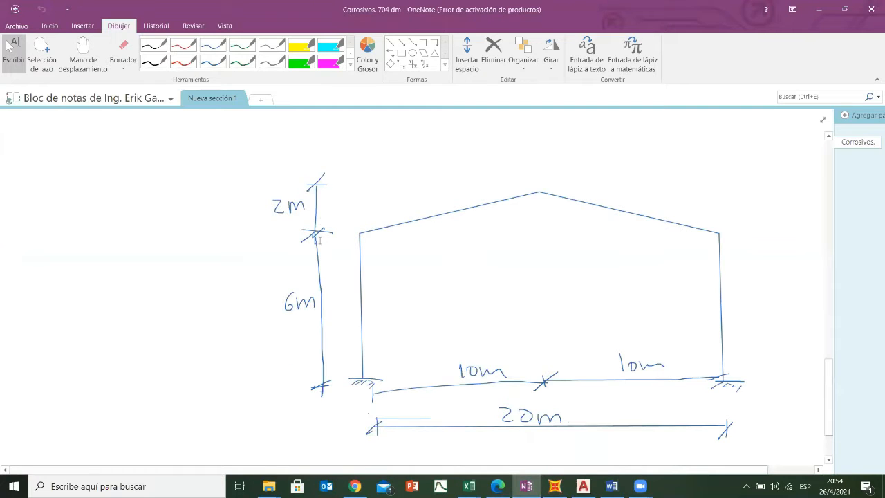
pyautogui.click(819, 9)
pyautogui.click(818, 9)
pyautogui.click(555, 486)
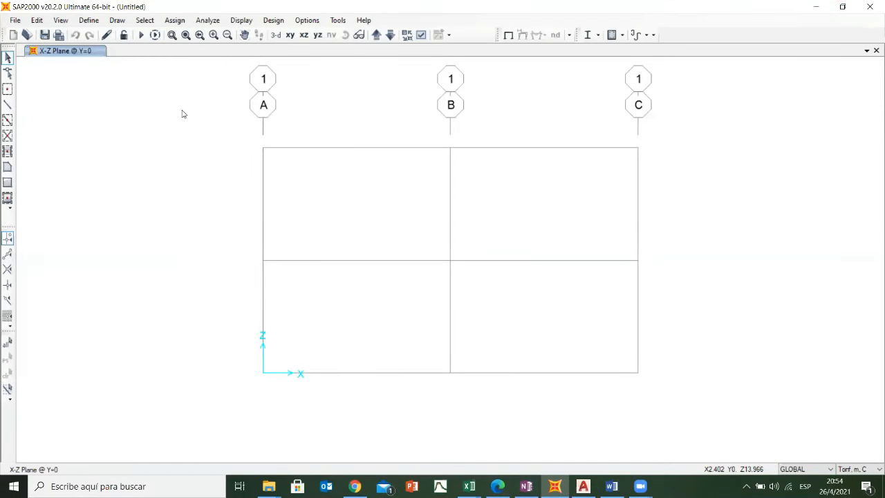
pyautogui.rightClick(184, 114)
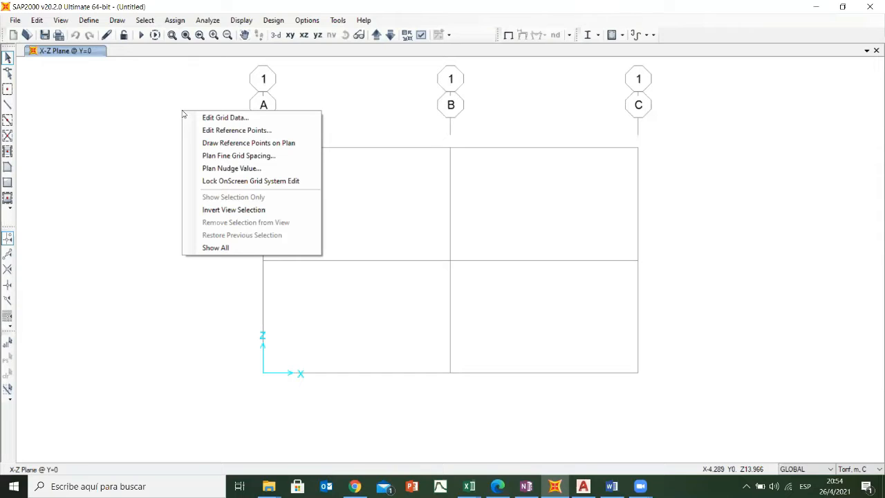
pyautogui.click(225, 121)
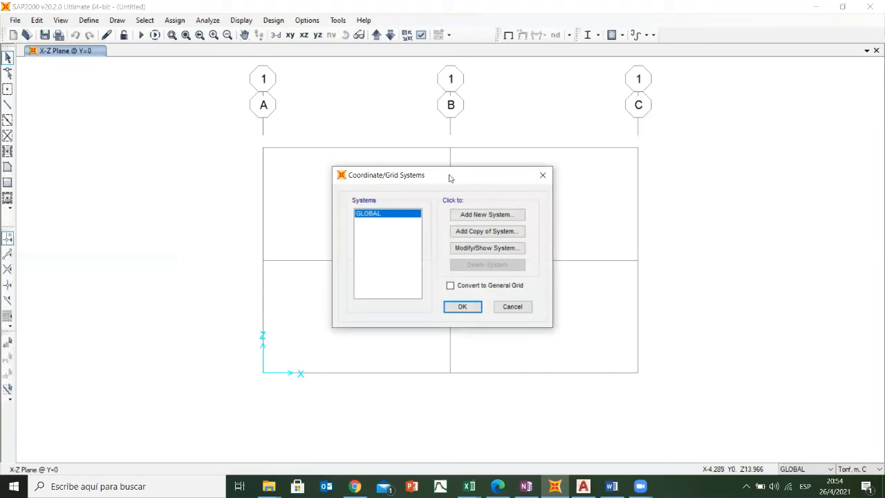
pyautogui.moveTo(449, 178); pyautogui.dragTo(188, 95)
pyautogui.click(282, 92)
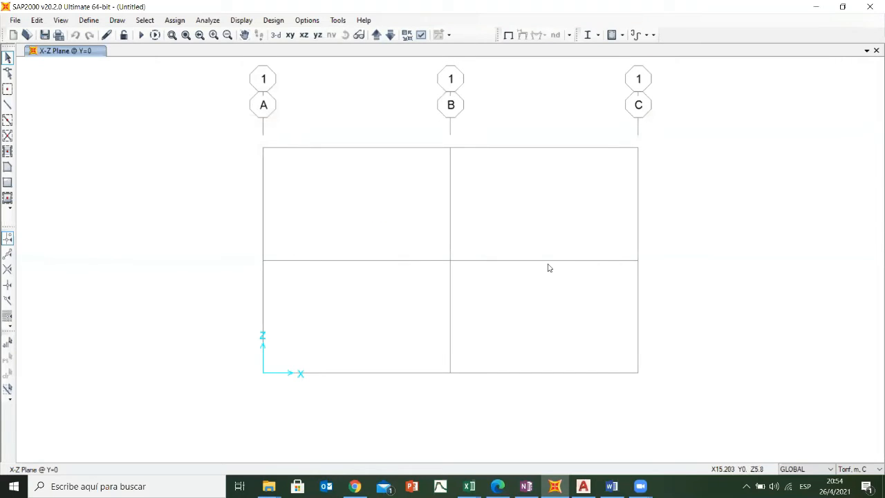
# - Examine the X, Y and Z grid data of the GLOBAL coordinate system, and close it without editing
pyautogui.rightClick(109, 94)
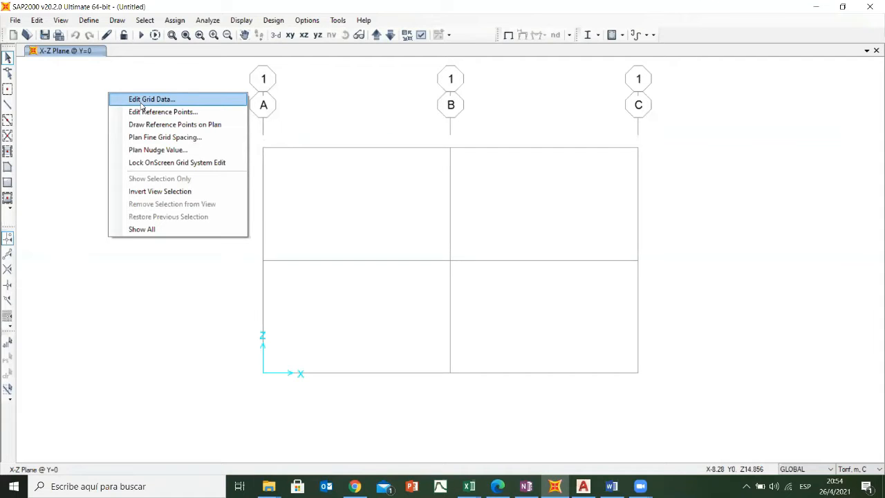
pyautogui.click(141, 101)
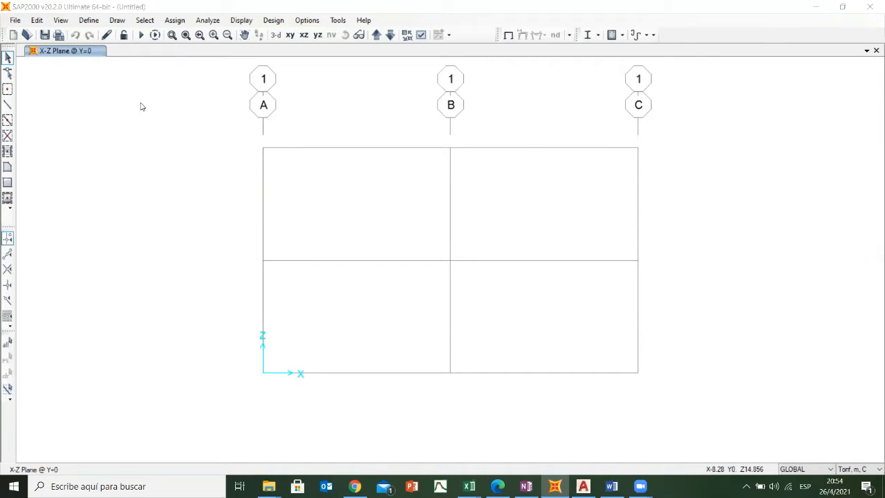
pyautogui.moveTo(401, 175); pyautogui.dragTo(136, 96)
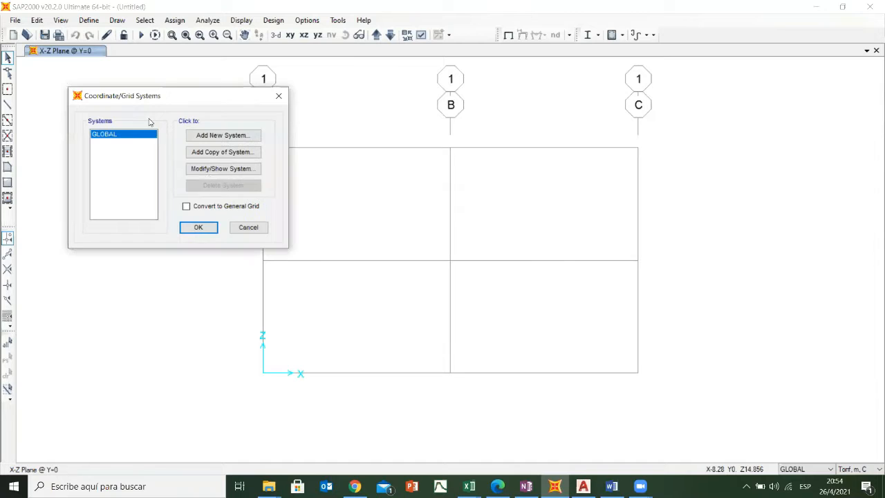
pyautogui.moveTo(212, 97); pyautogui.dragTo(162, 83)
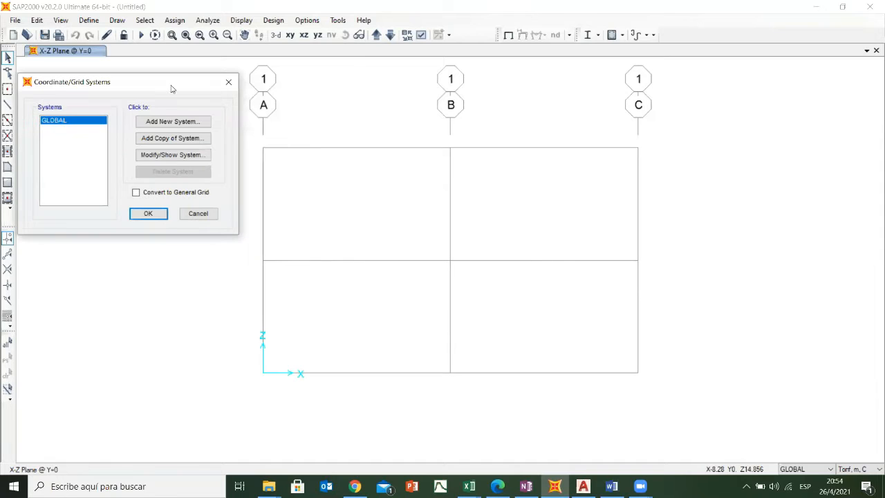
pyautogui.click(164, 157)
pyautogui.moveTo(505, 48); pyautogui.dragTo(587, 75)
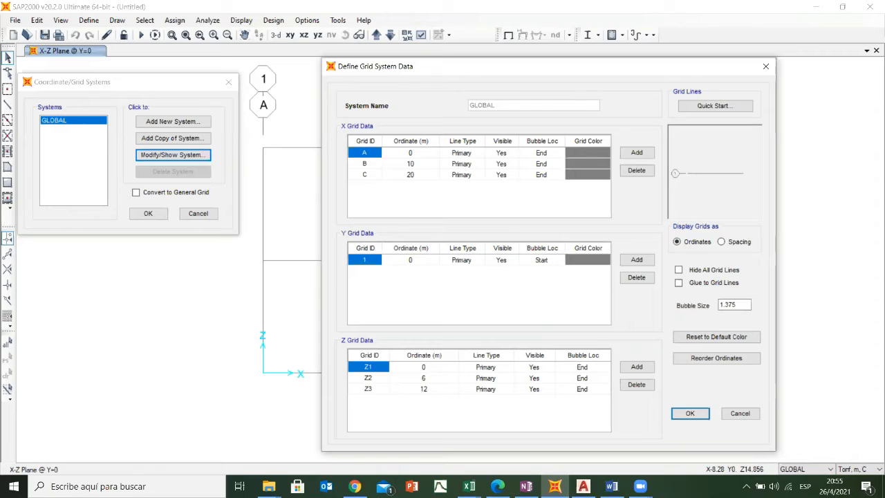
pyautogui.click(766, 66)
pyautogui.click(228, 82)
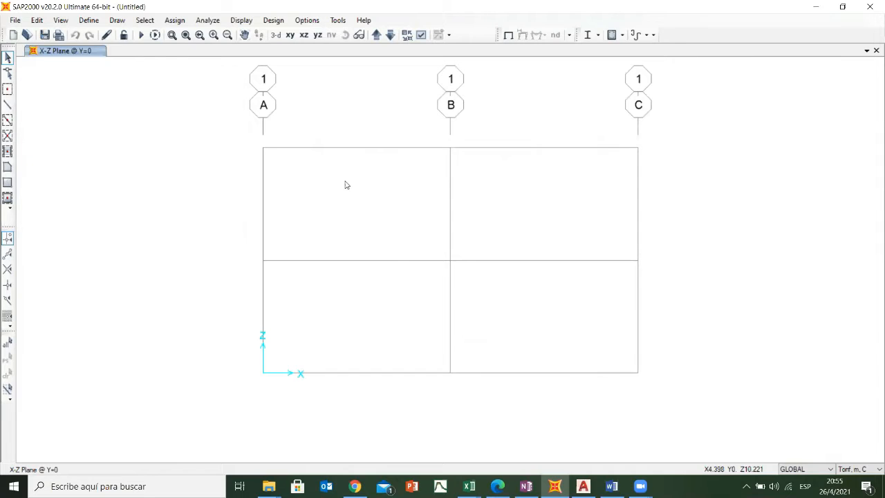
# - Open the GLOBAL grid system's data for modification and display its grids as spacing instead of ordinates
pyautogui.rightClick(153, 90)
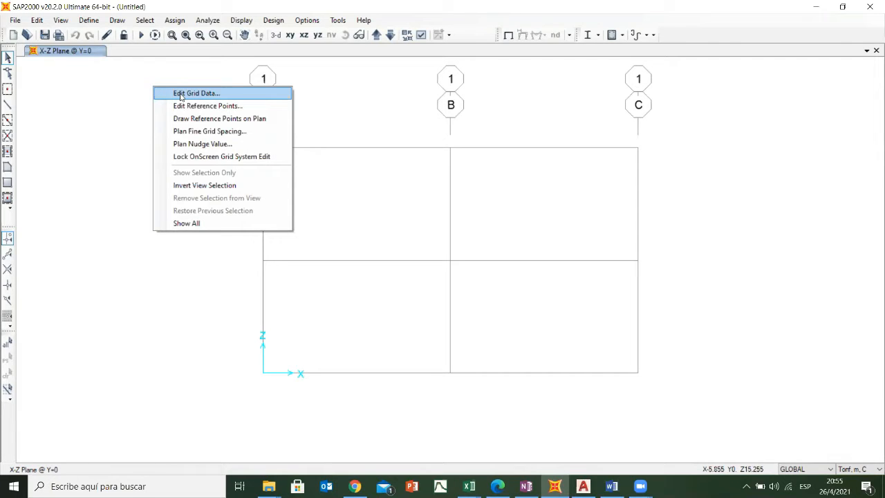
pyautogui.click(181, 95)
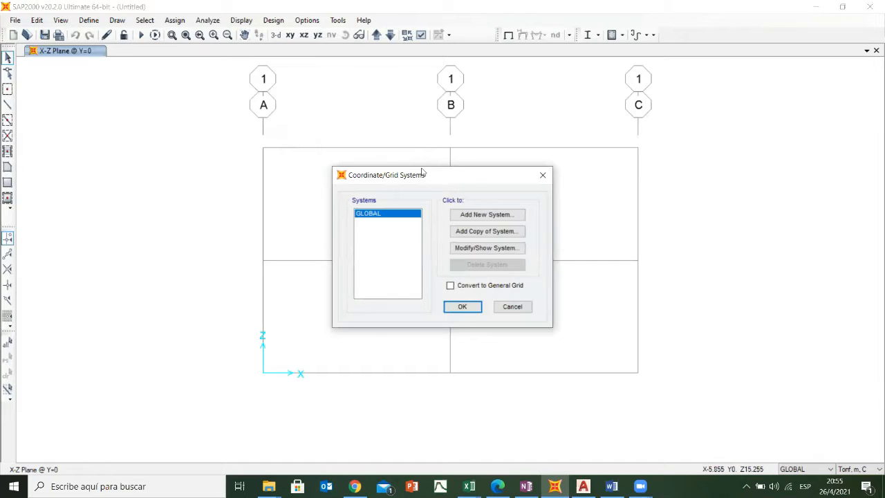
pyautogui.moveTo(422, 172); pyautogui.dragTo(137, 82)
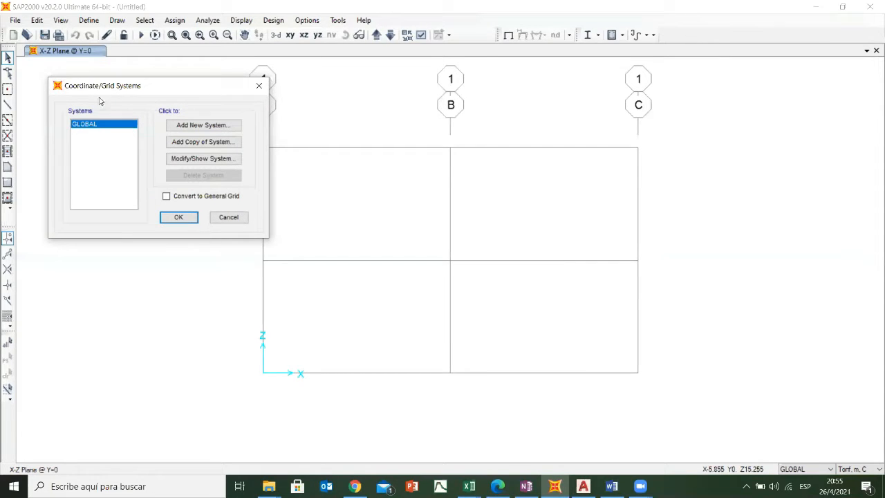
pyautogui.moveTo(168, 85); pyautogui.dragTo(146, 78)
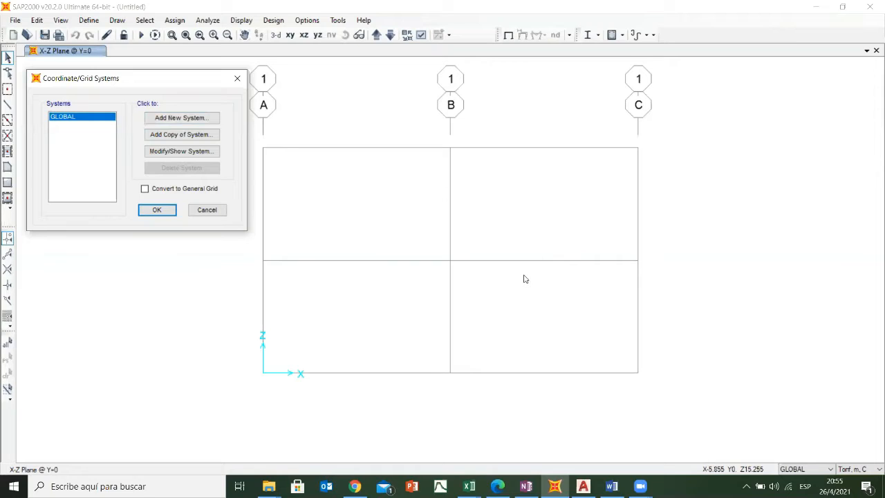
pyautogui.click(173, 154)
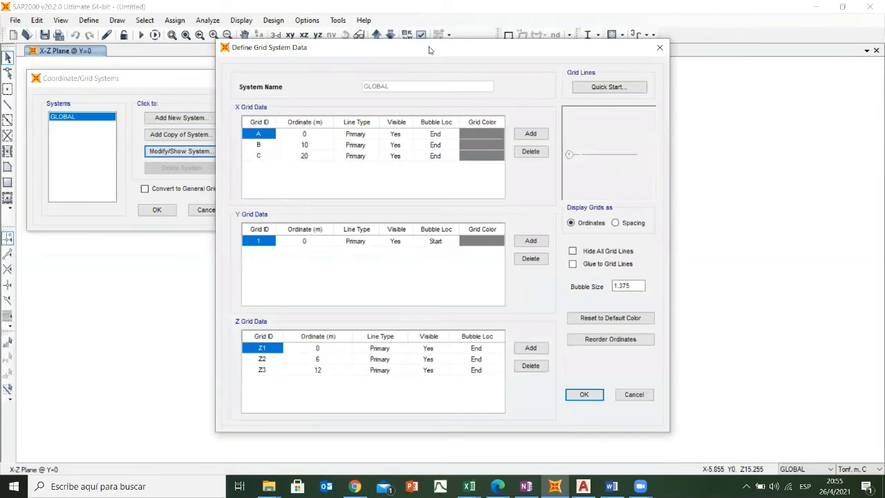
pyautogui.moveTo(430, 51); pyautogui.dragTo(508, 58)
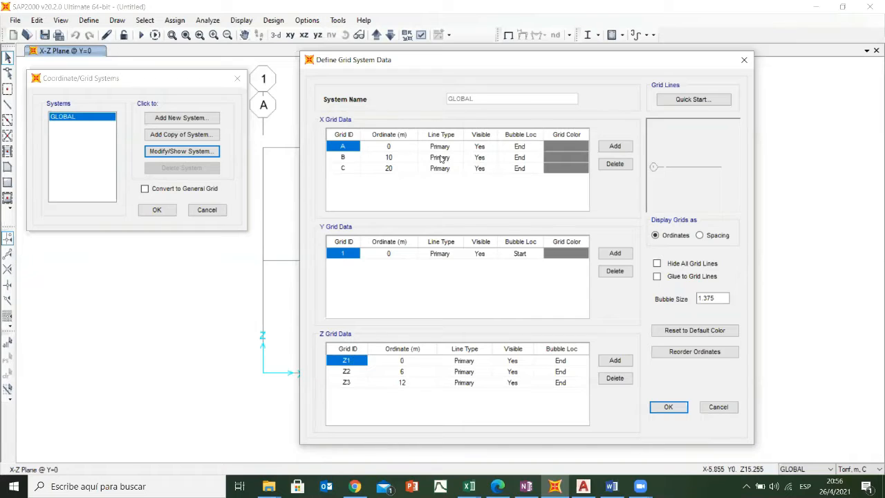
pyautogui.click(701, 236)
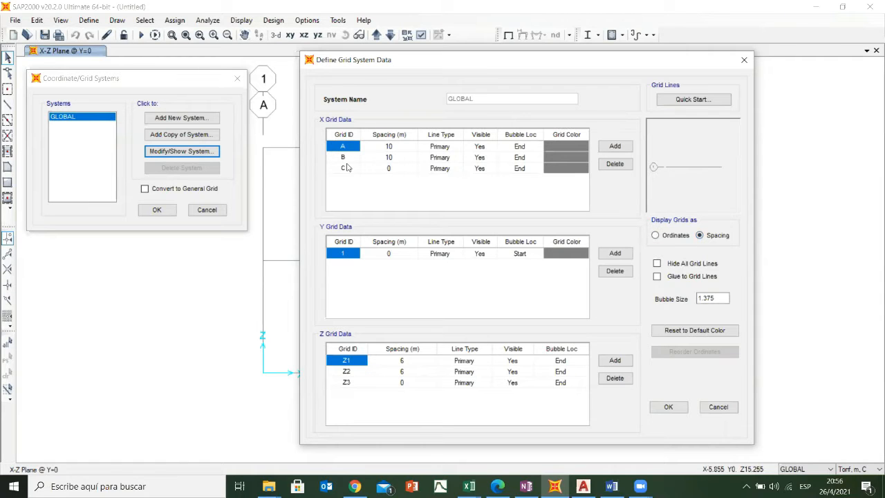
# - Switch to OneNote and label the frame sketch's vertical axes with circled A, B and C in red ink
pyautogui.click(526, 486)
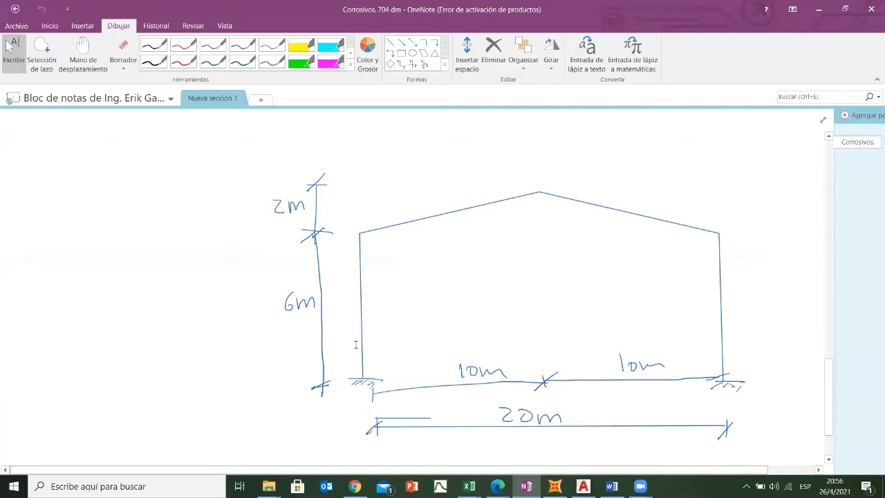
pyautogui.click(186, 49)
pyautogui.moveTo(354, 157); pyautogui.dragTo(381, 147)
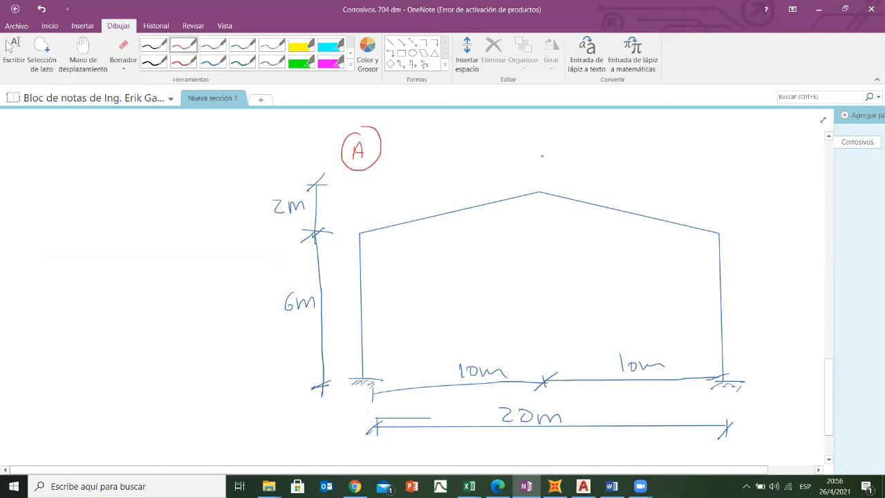
pyautogui.moveTo(529, 122)
pyautogui.mouseDown()
pyautogui.moveTo(557, 146)
pyautogui.moveTo(517, 141)
pyautogui.mouseUp()
pyautogui.moveTo(715, 177)
pyautogui.mouseDown()
pyautogui.moveTo(737, 172)
pyautogui.moveTo(725, 157)
pyautogui.mouseUp()
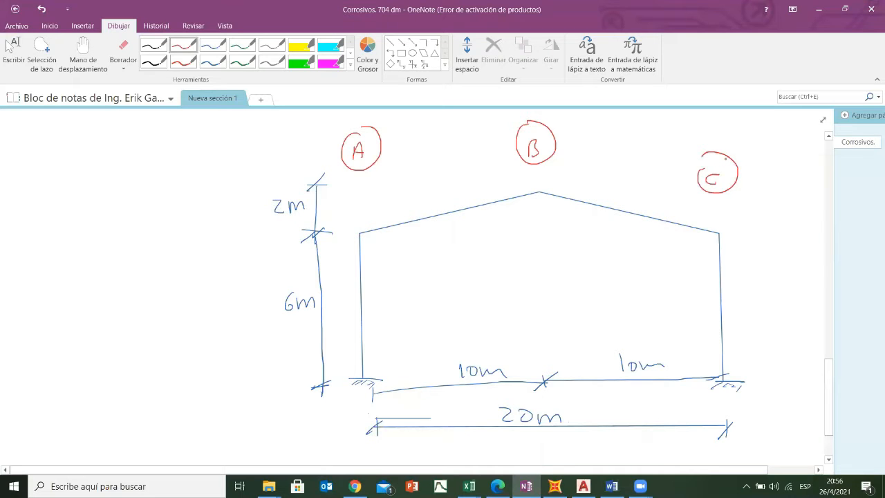
pyautogui.click(9, 46)
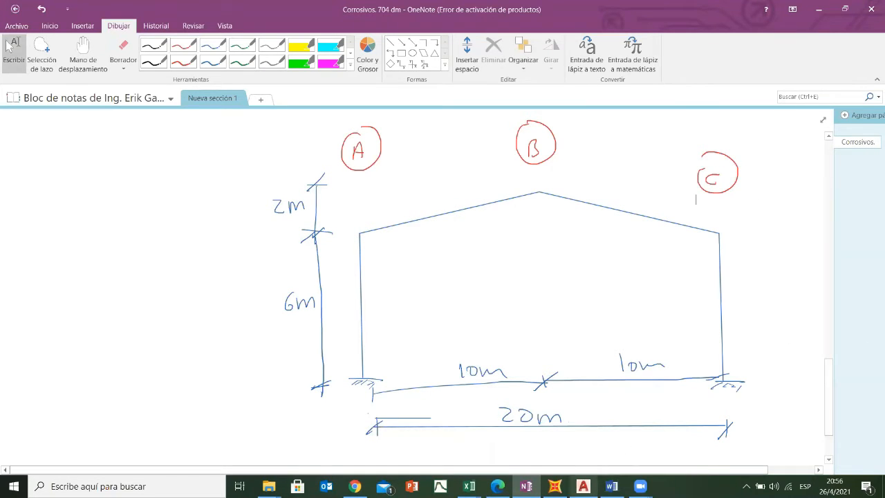
# - Check the X grid spacings of lines A, B and C in SAP2000 against the bays in the OneNote sketch
pyautogui.click(555, 486)
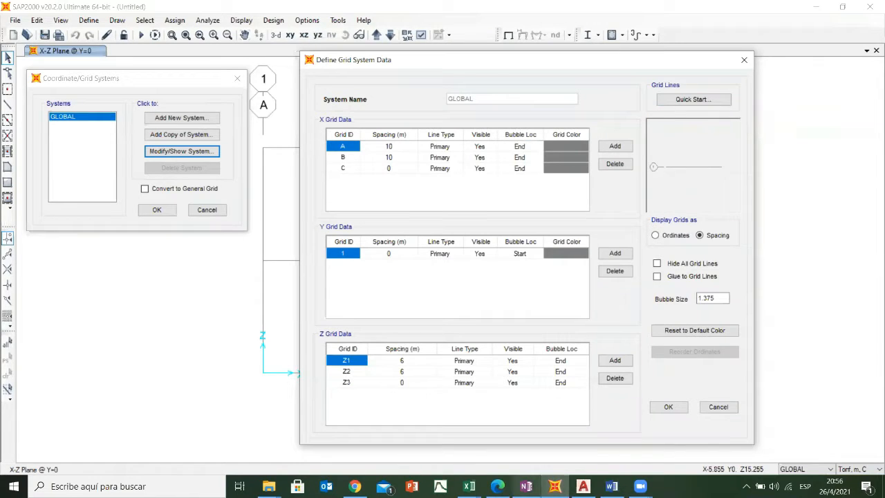
pyautogui.click(526, 486)
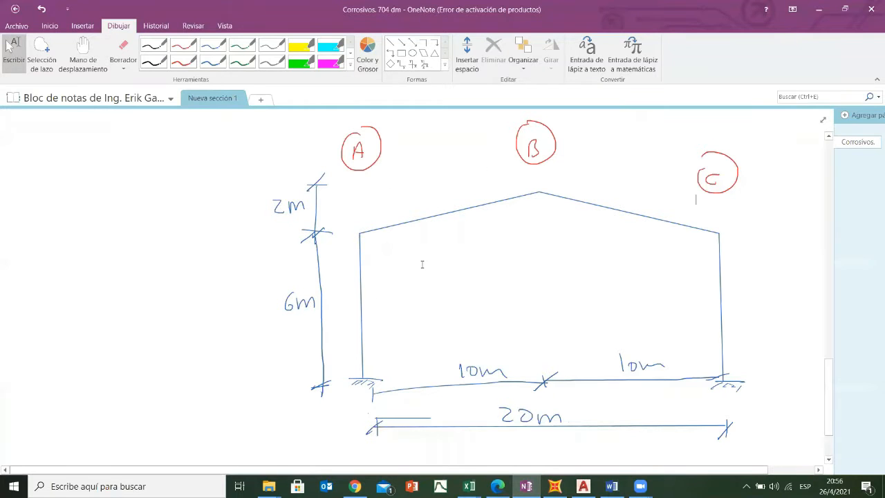
pyautogui.click(554, 486)
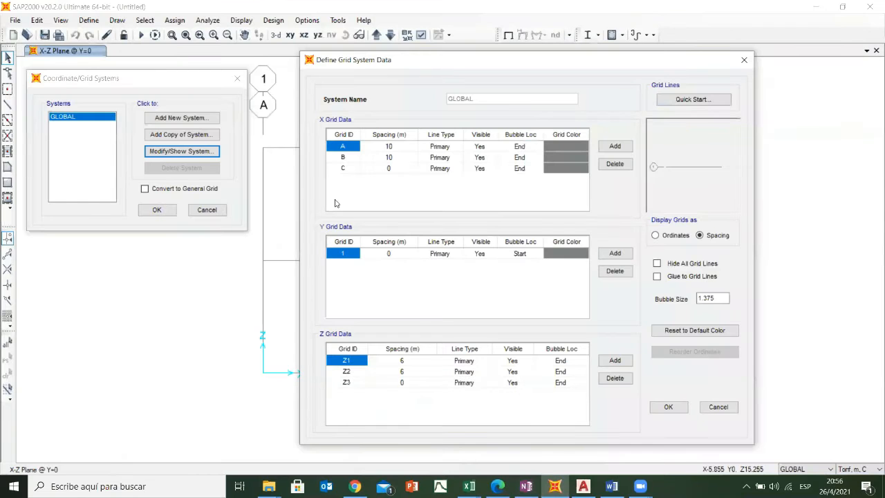
pyautogui.click(395, 149)
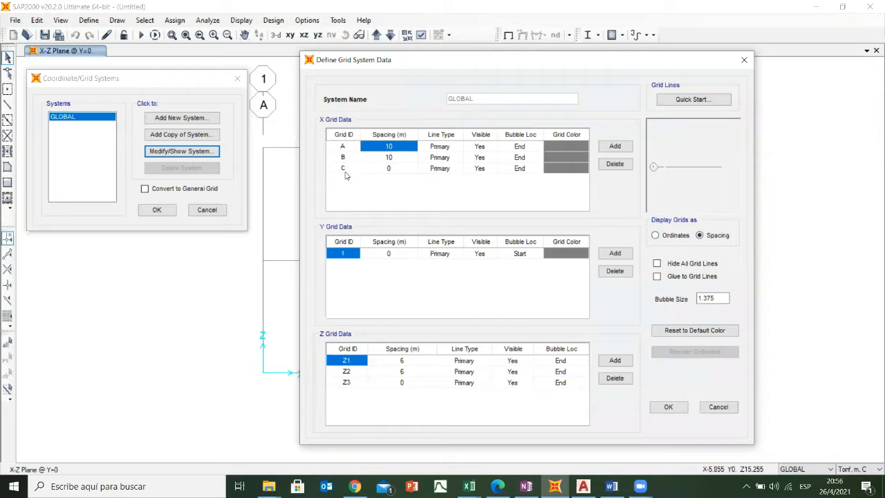
pyautogui.click(400, 158)
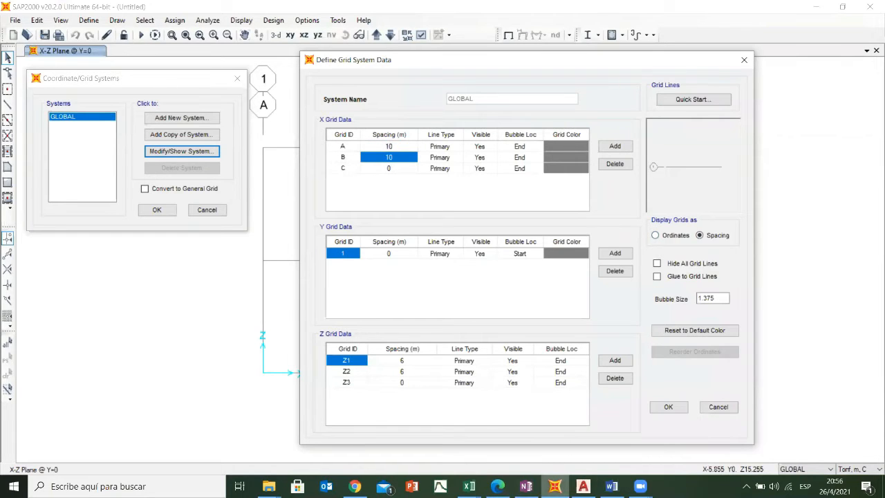
pyautogui.click(526, 486)
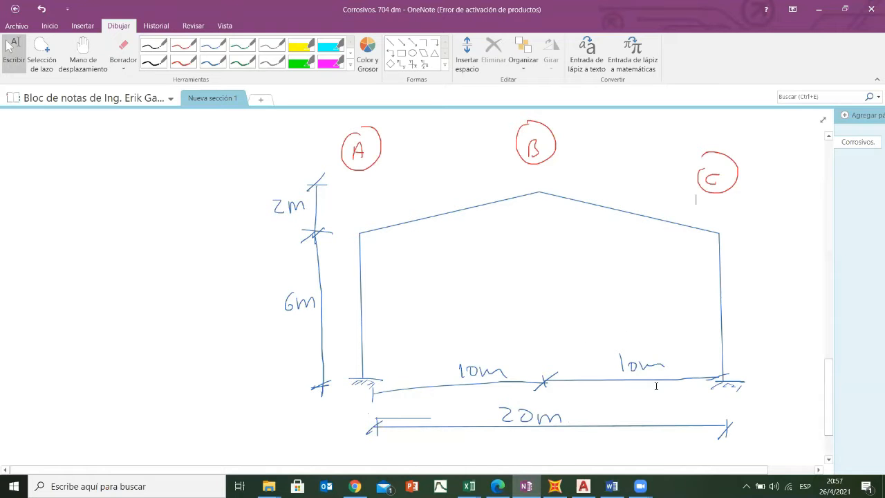
pyautogui.moveTo(526, 486)
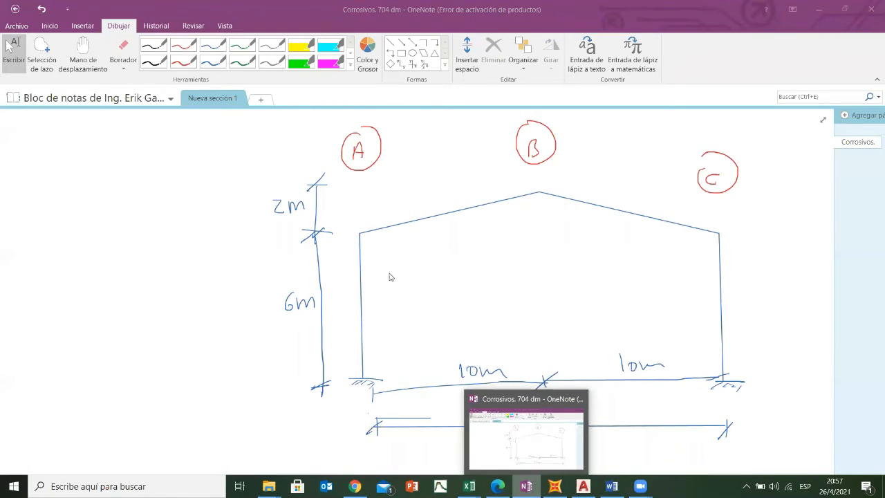
pyautogui.hotkey('alt', 'Tab')
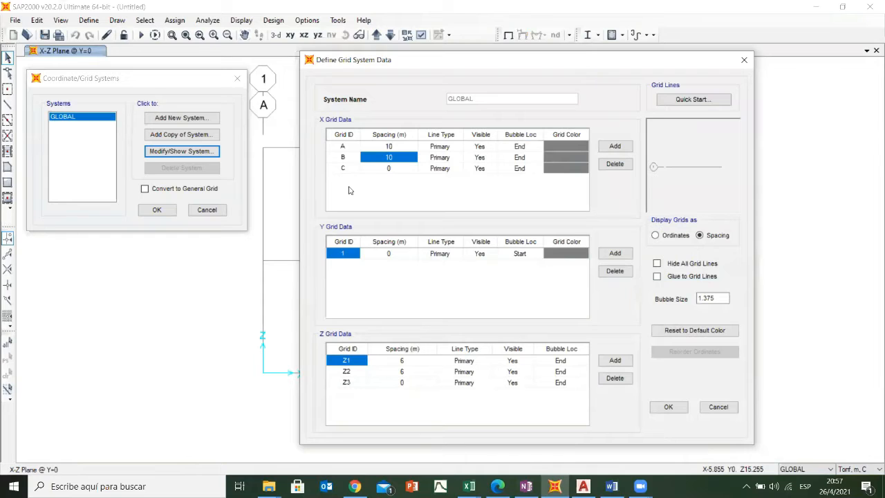
pyautogui.click(398, 169)
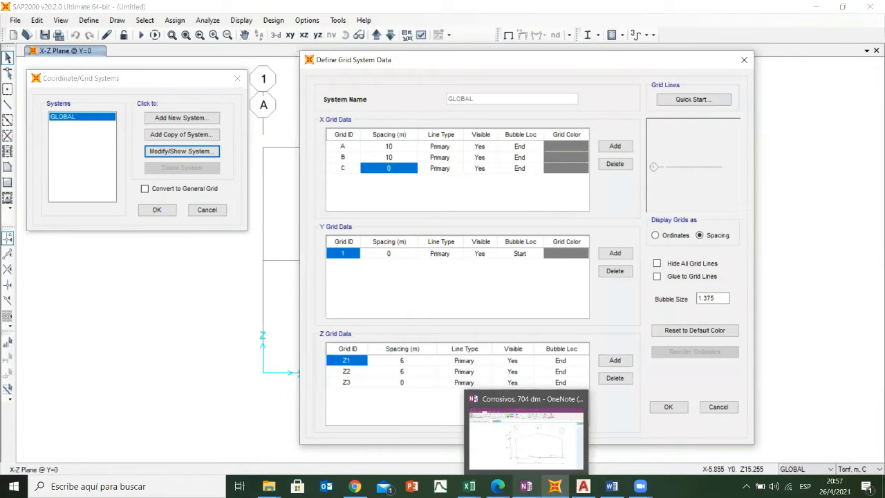
# - Switch to OneNote and mark the base, eave and ridge levels of the sketch as Z1, Z2 and Z3 in green ink
pyautogui.click(506, 473)
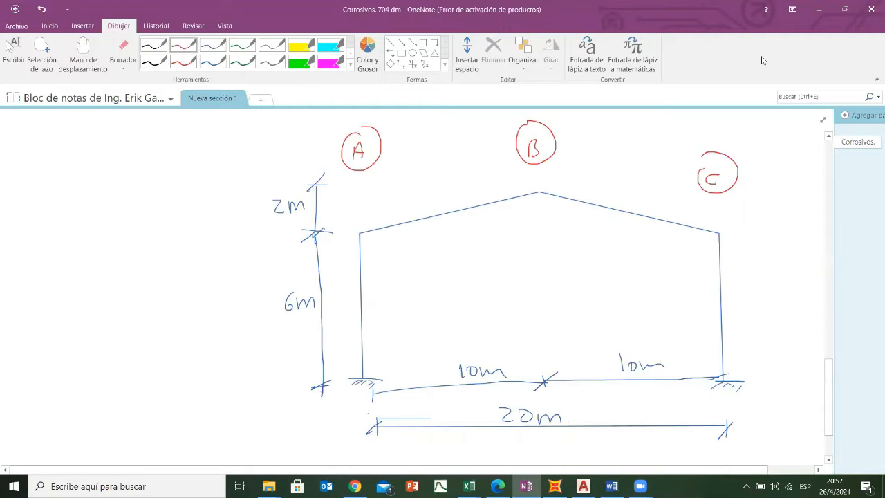
pyautogui.click(246, 46)
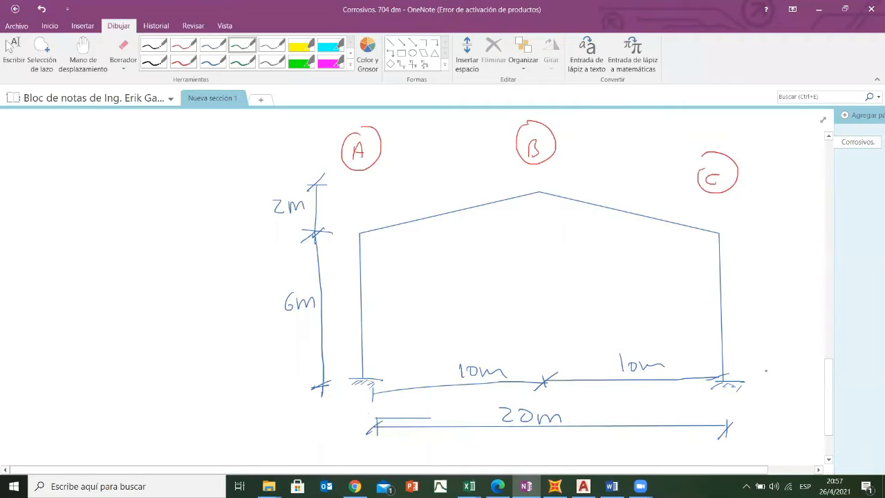
pyautogui.moveTo(768, 367); pyautogui.dragTo(776, 368)
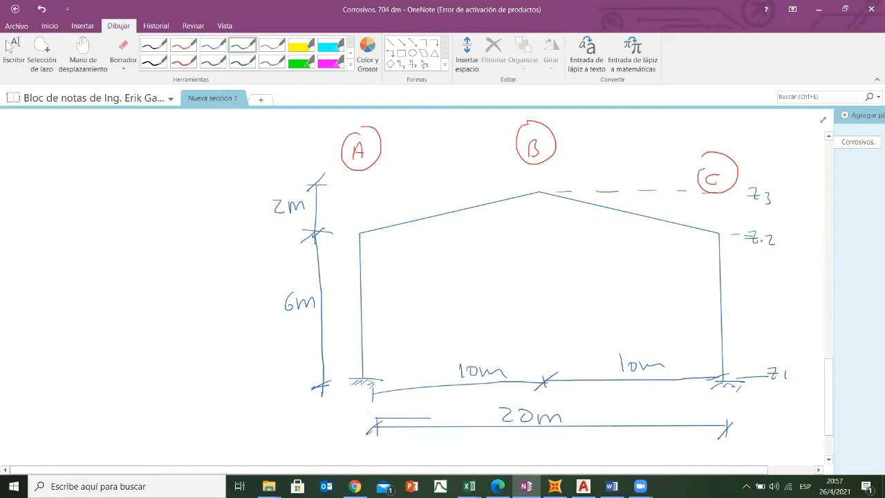
pyautogui.click(9, 45)
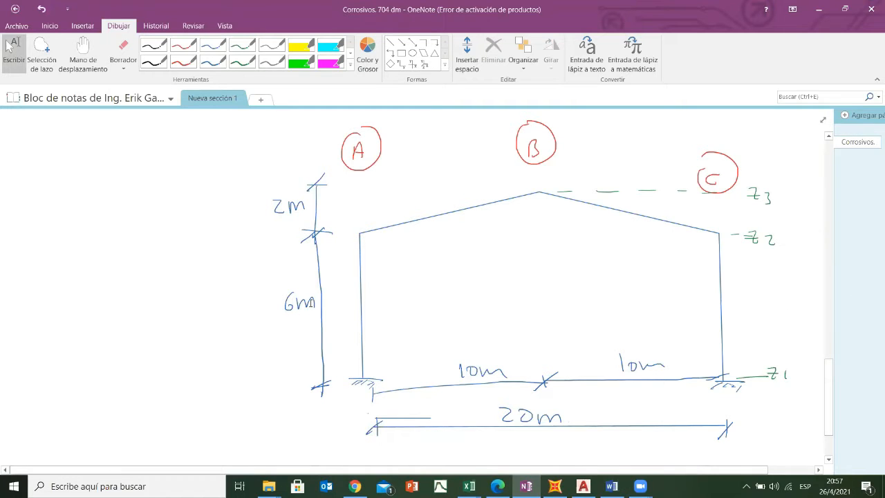
# - Compare the Z grid spacings in SAP2000 with the frame heights in the AutoCAD elevation and the OneNote sketch
pyautogui.click(554, 486)
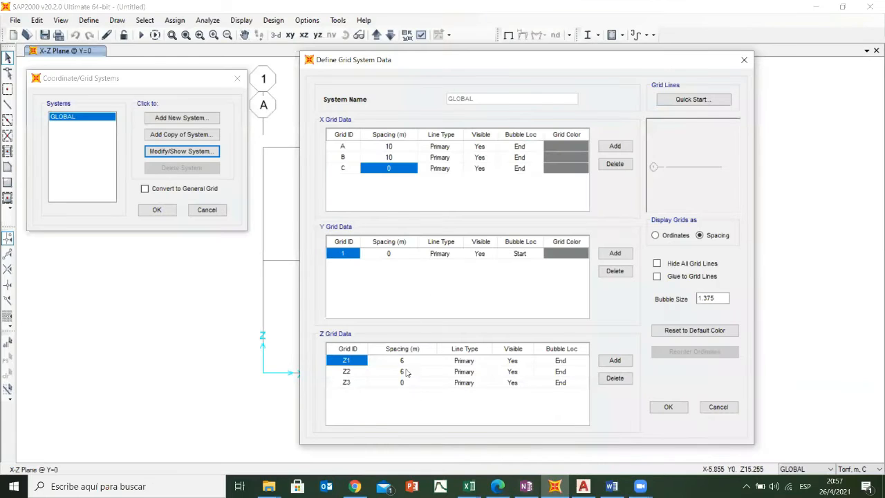
pyautogui.click(404, 361)
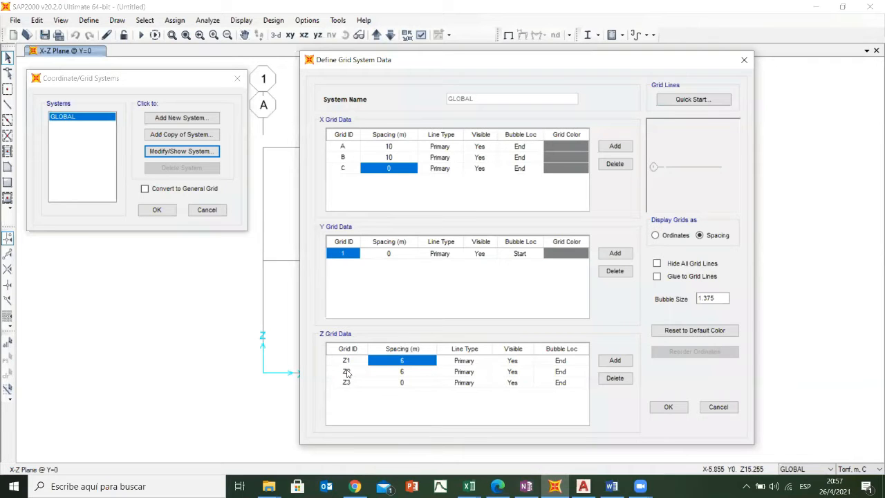
pyautogui.click(831, 210)
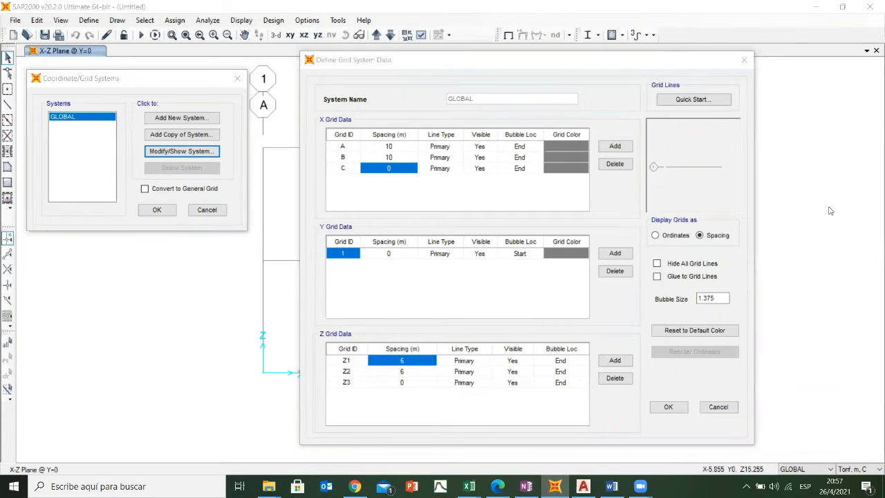
pyautogui.click(583, 486)
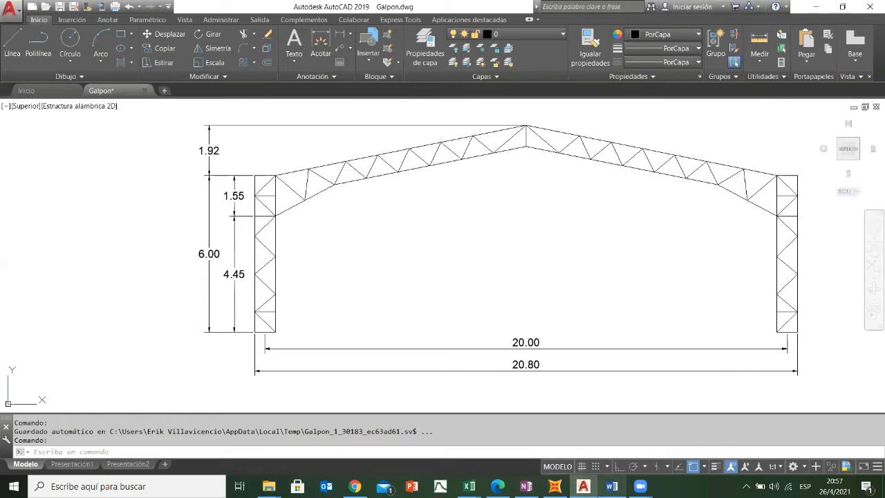
pyautogui.click(526, 486)
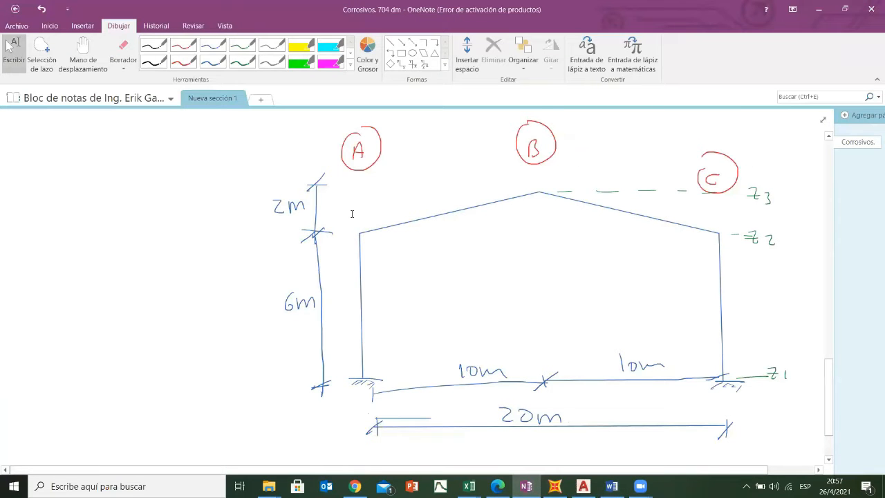
# - In SAP2000, set the spacing of grid line Z2 to 2 m and accept the modified GLOBAL grid system
pyautogui.click(554, 486)
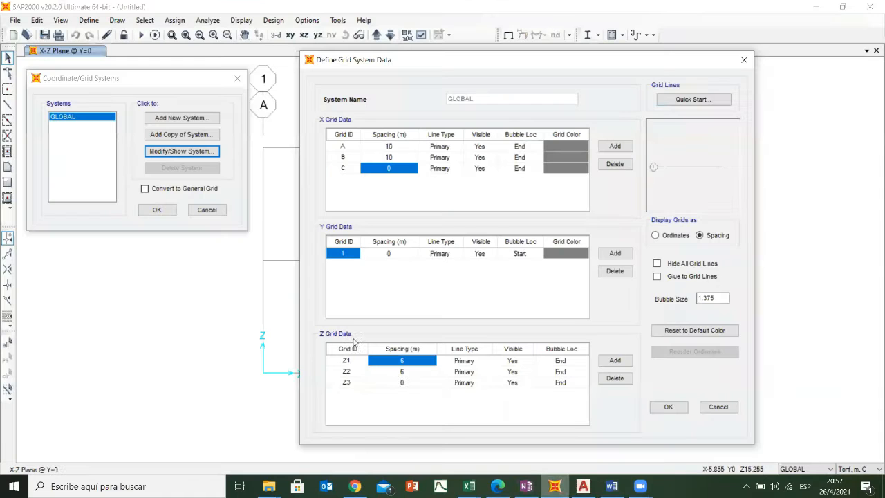
pyautogui.click(401, 373)
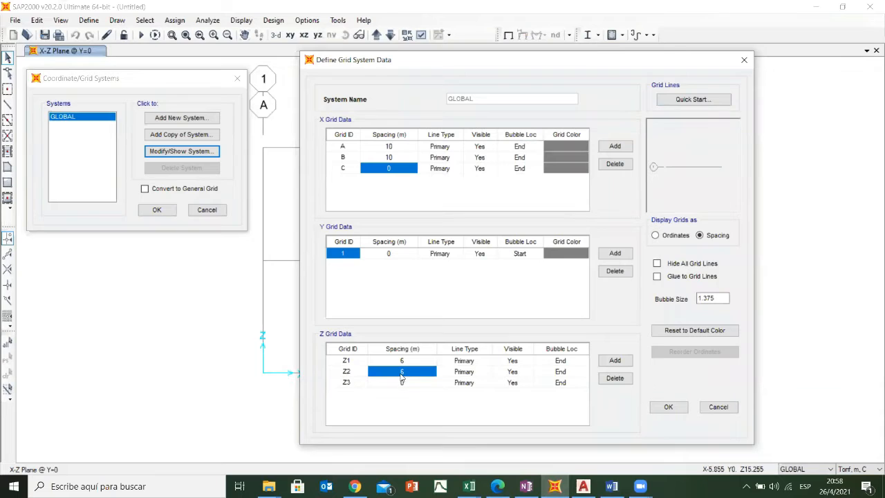
pyautogui.write('2')
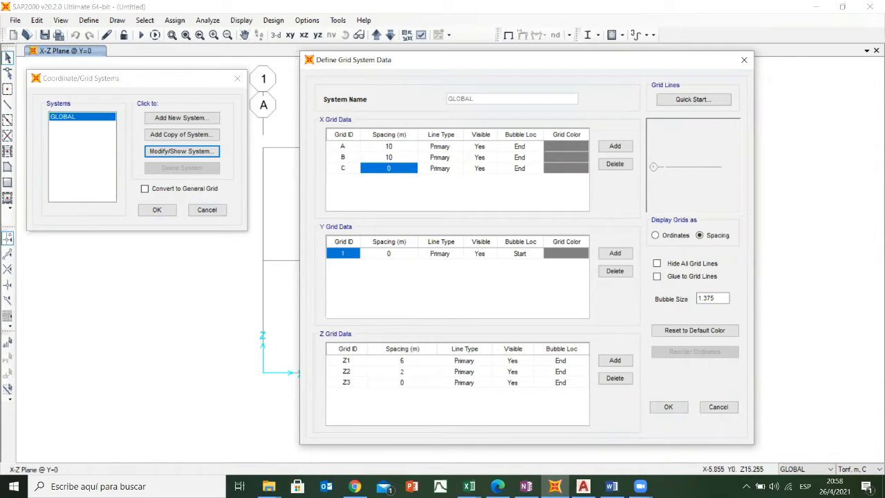
pyautogui.click(423, 362)
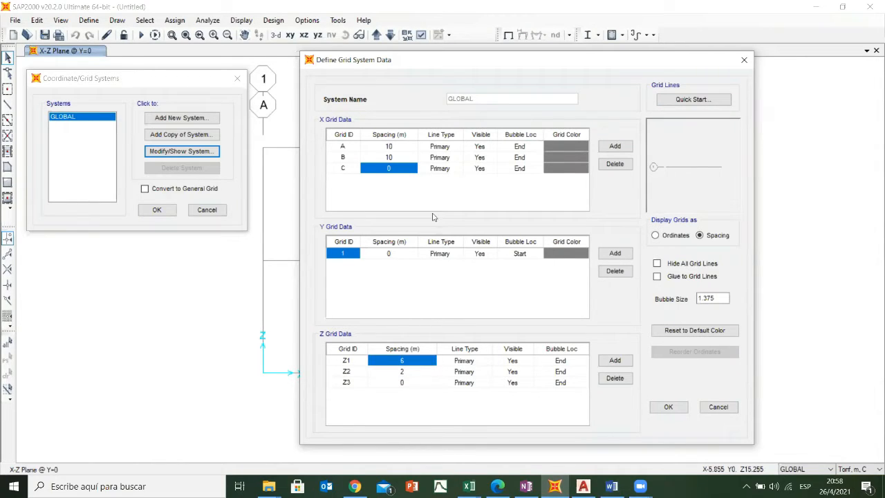
pyautogui.click(408, 373)
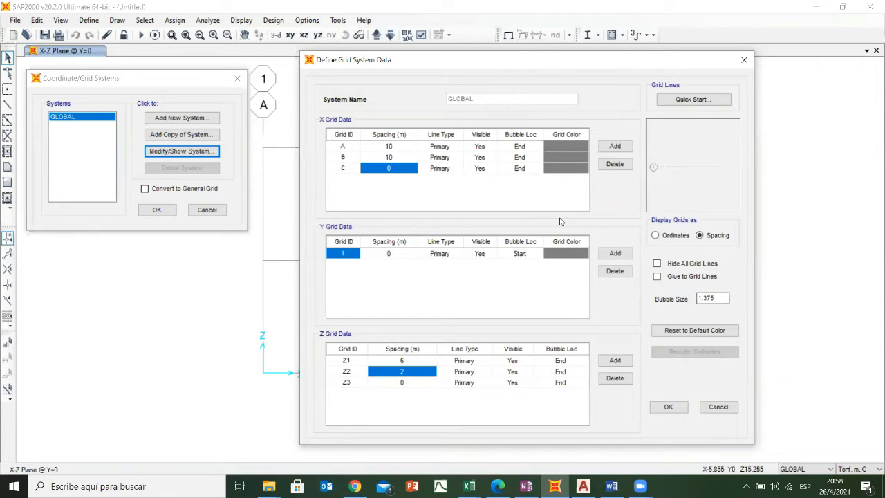
pyautogui.click(668, 407)
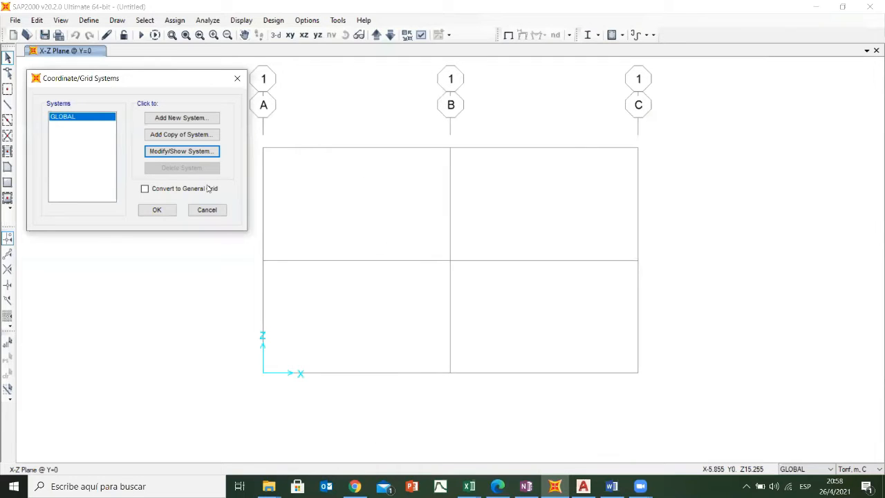
pyautogui.click(156, 210)
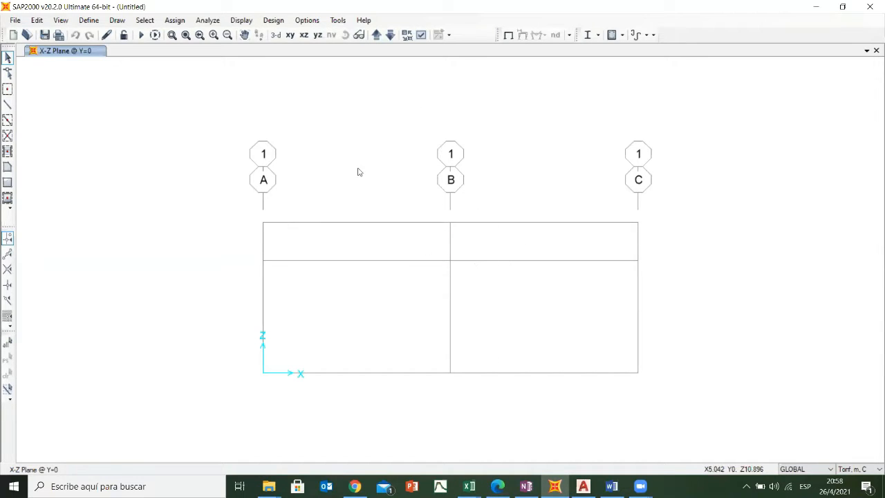
pyautogui.moveTo(324, 153); pyautogui.dragTo(316, 148, button='middle')
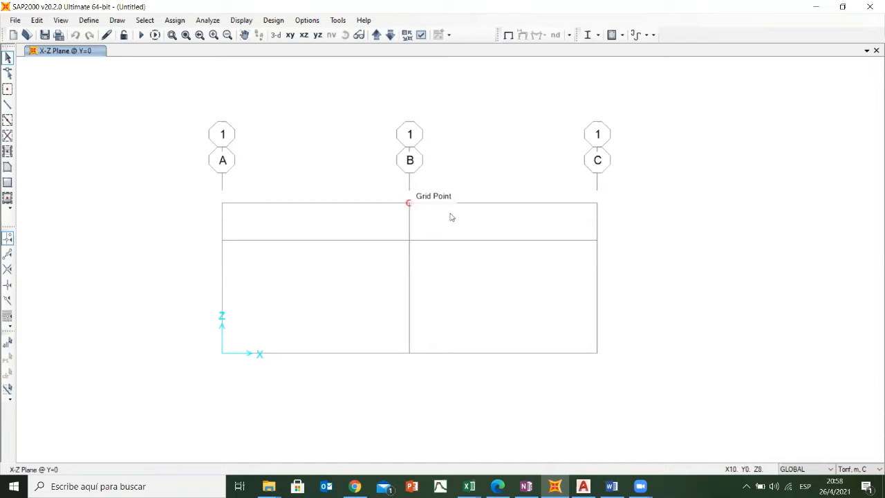
# - Switch to AutoCAD and examine the building's plan above the frame elevation, including its column axes and frame spacing
pyautogui.moveTo(583, 486)
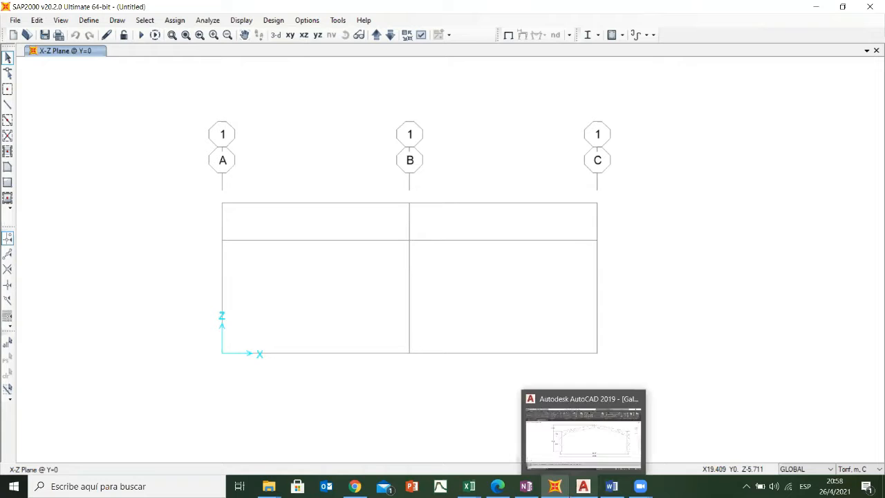
pyautogui.click(583, 486)
pyautogui.scroll(-4, 480, 187)
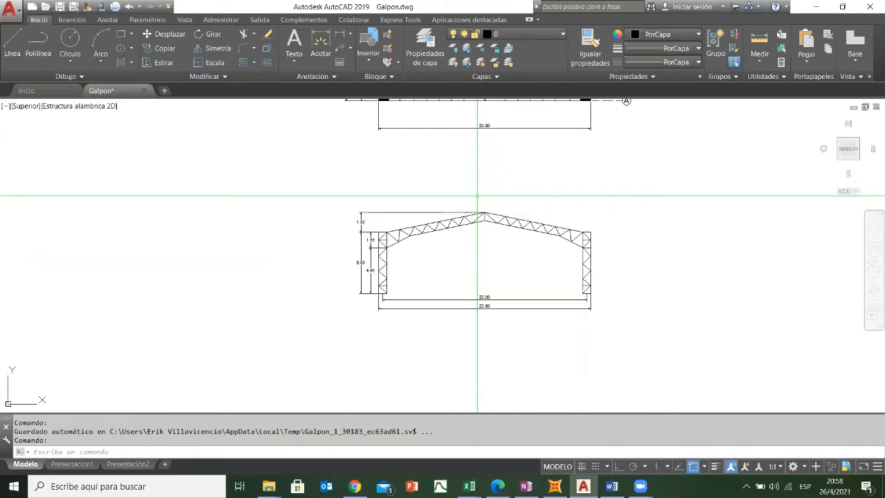
pyautogui.moveTo(480, 193); pyautogui.dragTo(443, 379, button='middle')
pyautogui.scroll(4, 474, 253)
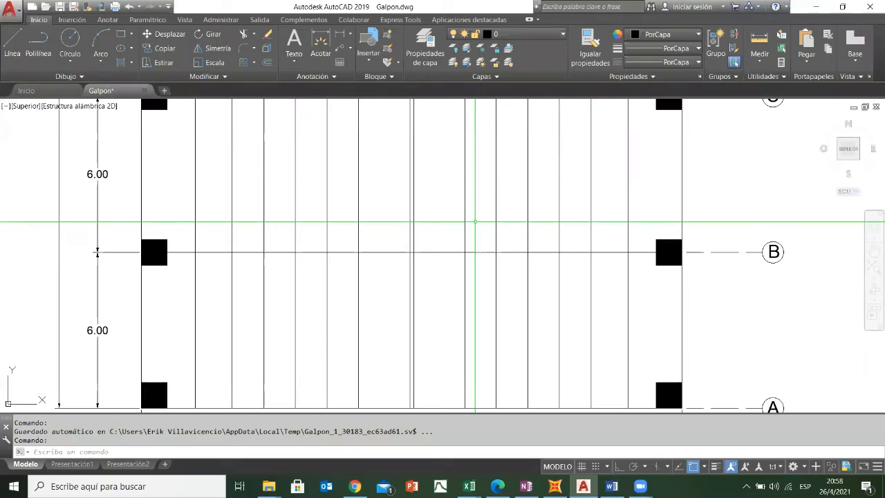
pyautogui.scroll(-3, 475, 222)
pyautogui.moveTo(692, 293); pyautogui.dragTo(480, 313, button='middle')
pyautogui.scroll(-2, 561, 270)
pyautogui.scroll(-2, 549, 260)
pyautogui.scroll(2, 445, 288)
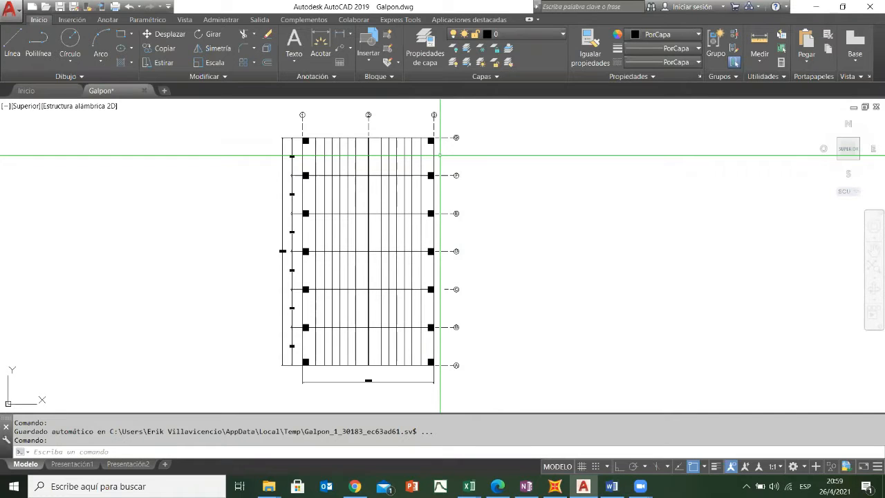
# - Draw a rectangle across the plan's full width around axis F, reaching the middle of both adjacent bays, and colour it red
pyautogui.scroll(4, 340, 161)
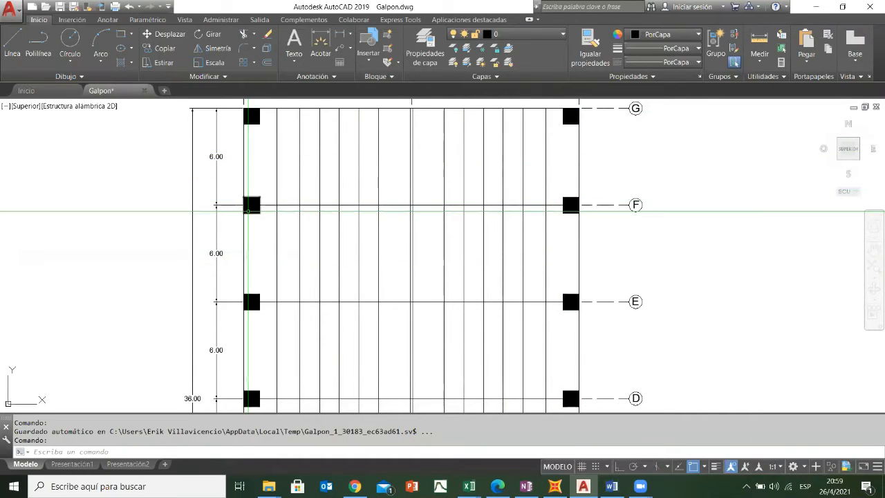
pyautogui.click(121, 48)
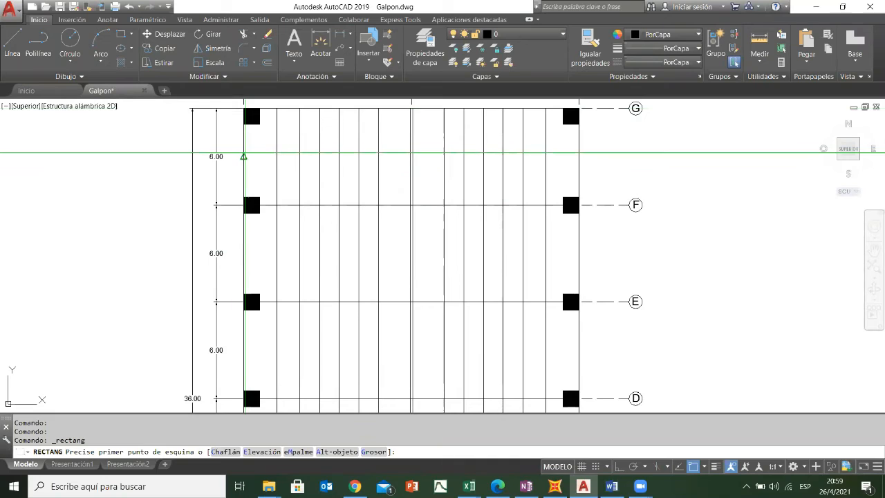
pyautogui.click(244, 156)
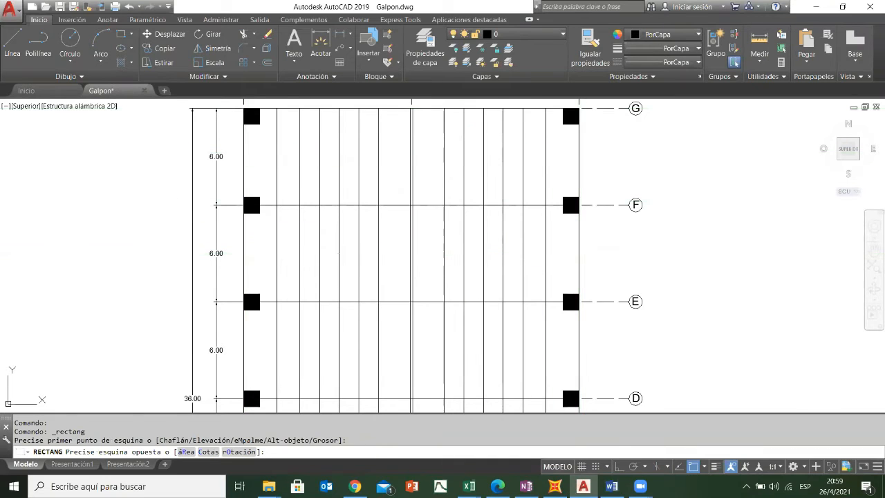
pyautogui.click(579, 253)
pyautogui.click(562, 156)
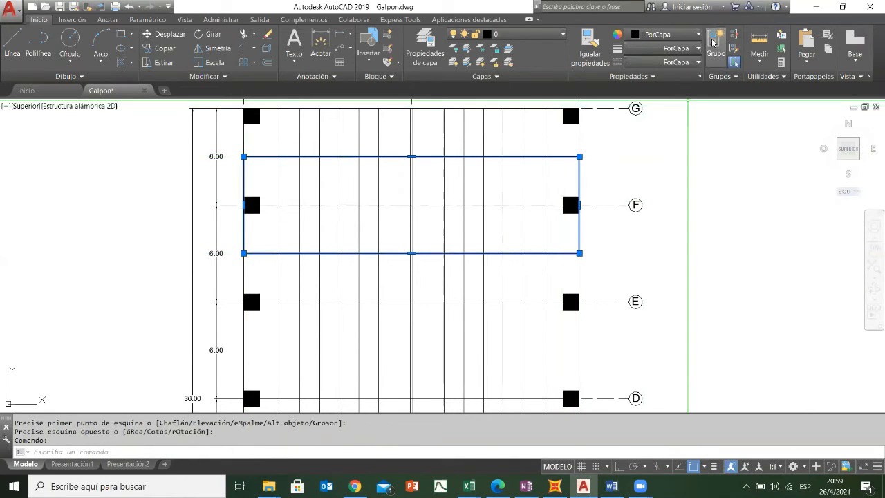
pyautogui.click(664, 34)
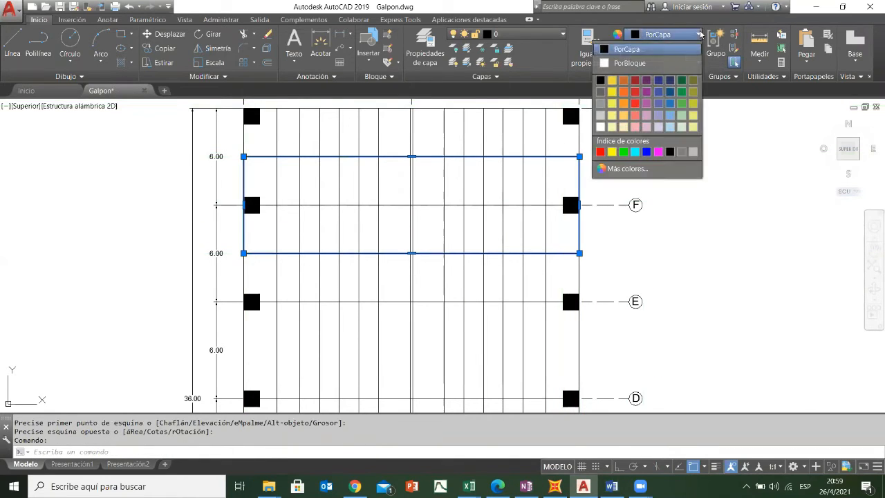
pyautogui.click(600, 151)
pyautogui.press('Escape')
pyautogui.press('Escape')
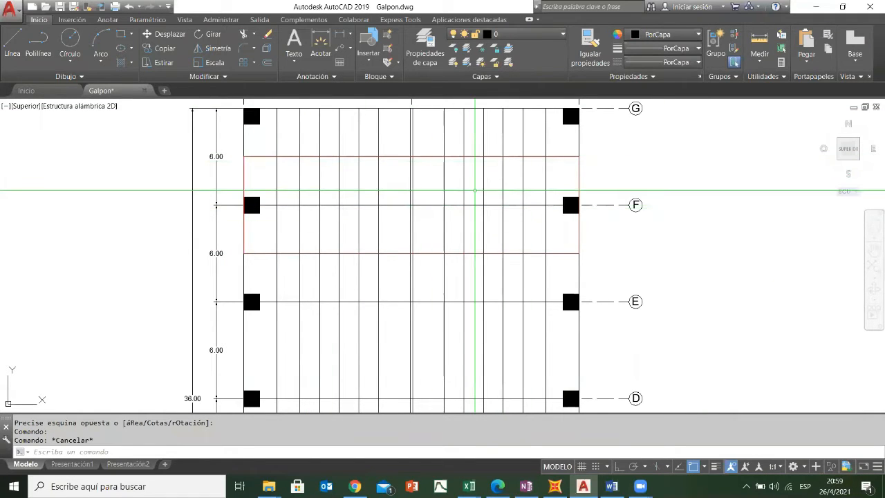
# - Add a vertical linear dimension from the red rectangle's upper edge to axis F beside the column
pyautogui.scroll(-2, 641, 186)
pyautogui.moveTo(680, 239); pyautogui.dragTo(569, 214, button='middle')
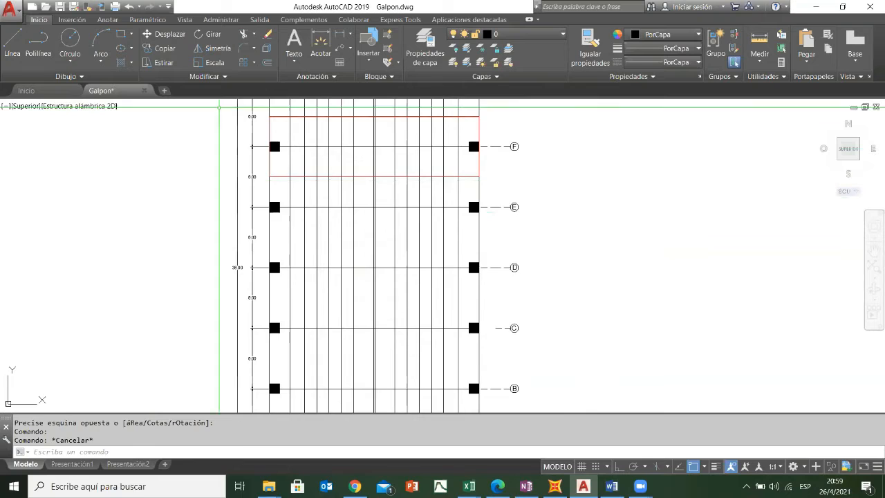
pyautogui.scroll(2, 228, 111)
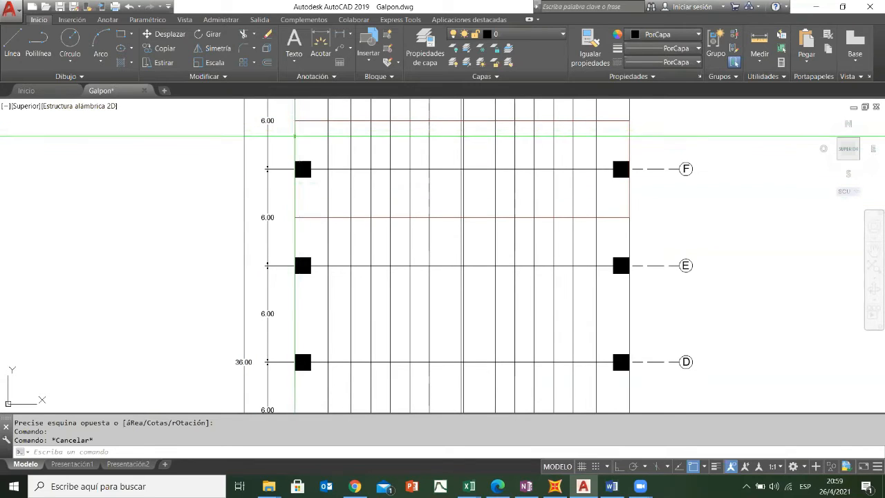
pyautogui.scroll(2, 342, 152)
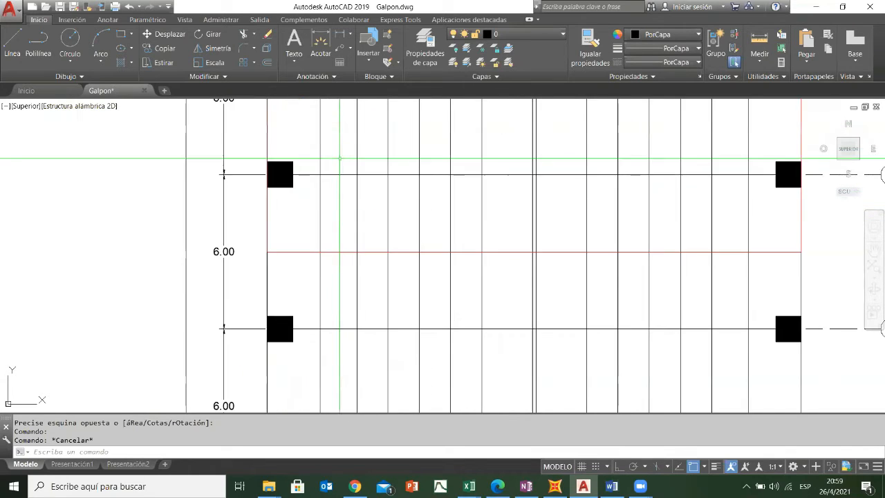
pyautogui.click(340, 33)
pyautogui.click(294, 129)
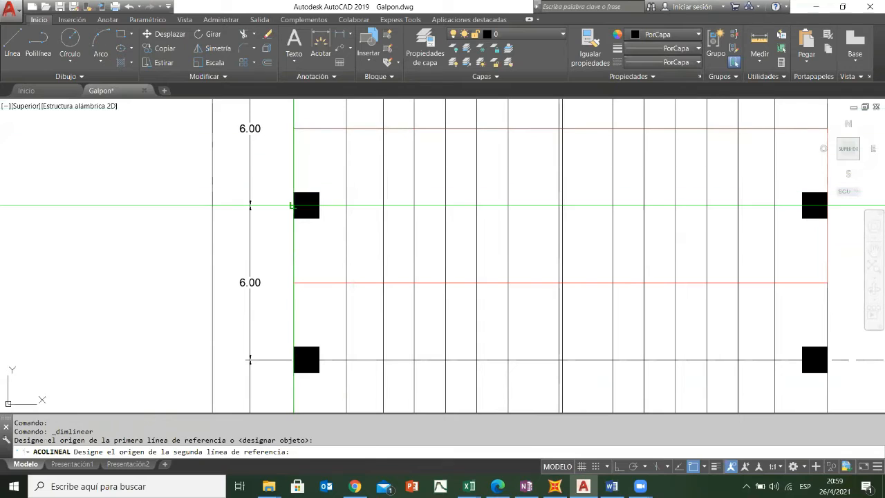
pyautogui.click(294, 205)
pyautogui.click(280, 179)
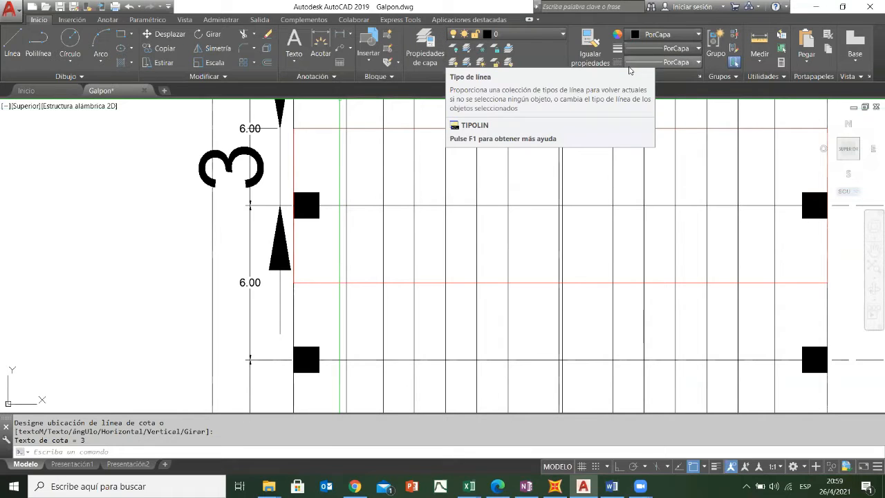
# - Match the new upper half-bay dimension's properties to the plan's overall length dimension
pyautogui.click(590, 50)
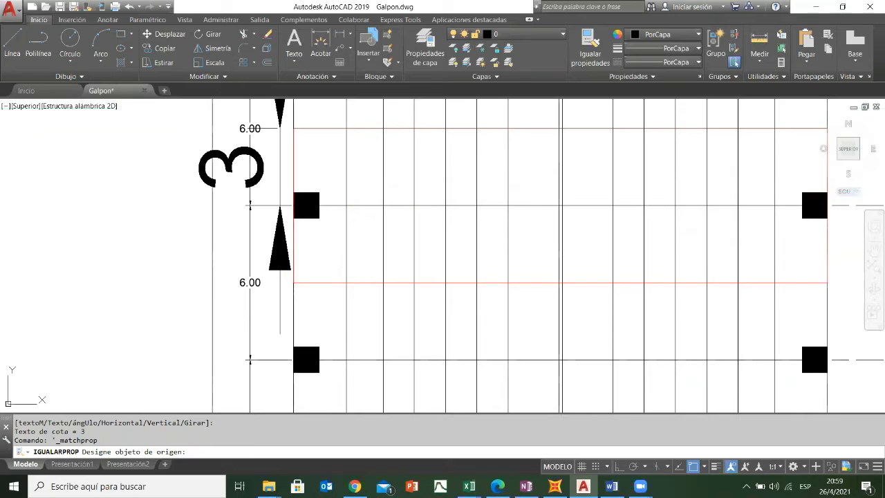
pyautogui.click(212, 269)
pyautogui.click(216, 263)
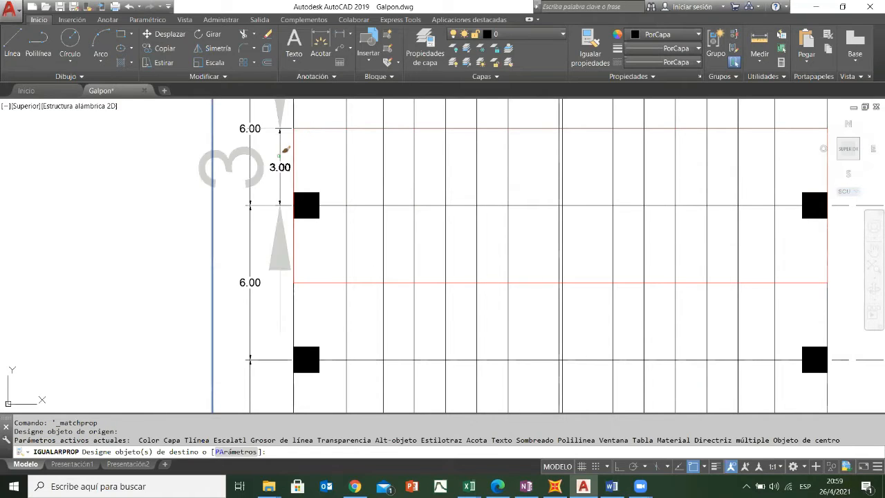
pyautogui.click(286, 149)
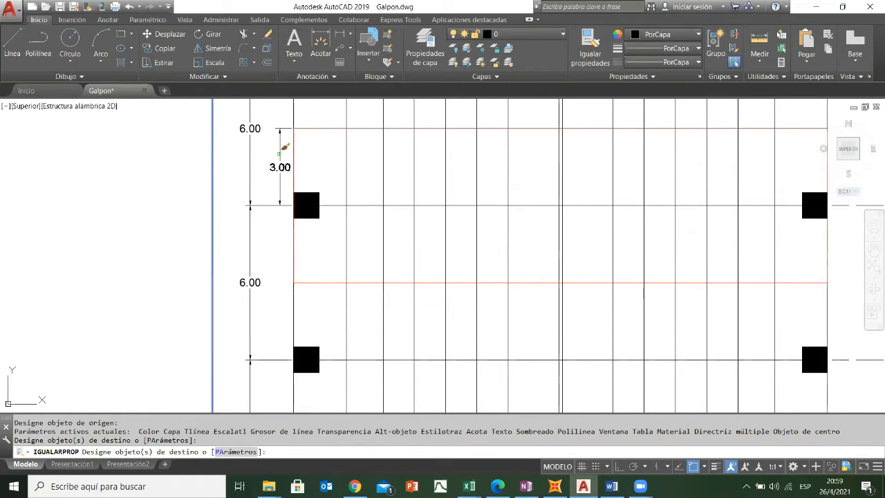
# - Dimension the distance from axis F to the red rectangle's lower edge and match its properties to an existing plan dimension
pyautogui.click(340, 34)
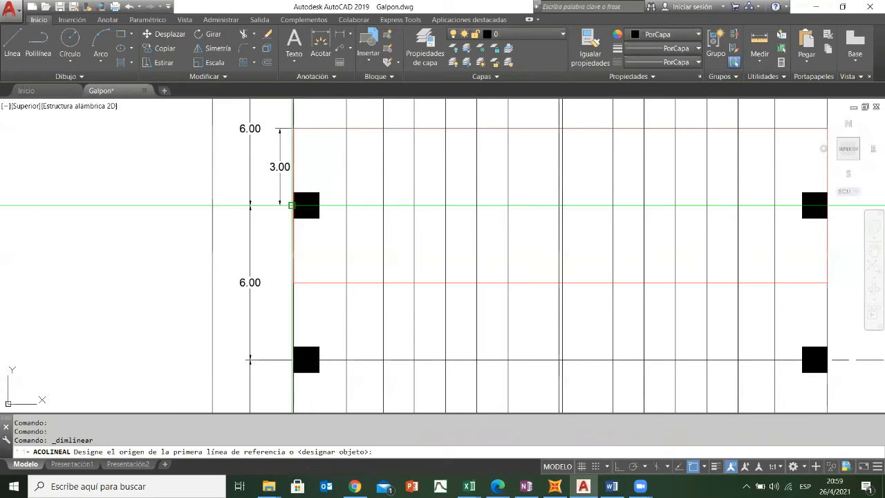
pyautogui.click(292, 206)
pyautogui.click(293, 282)
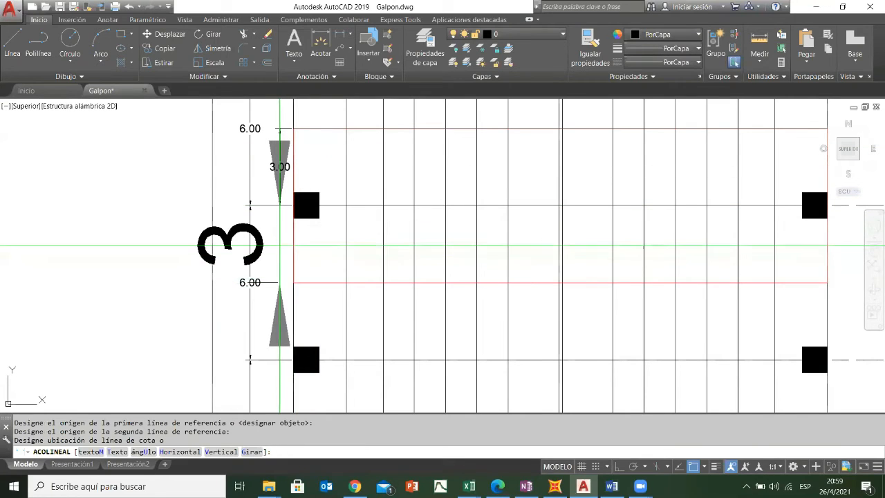
pyautogui.click(280, 246)
pyautogui.click(590, 49)
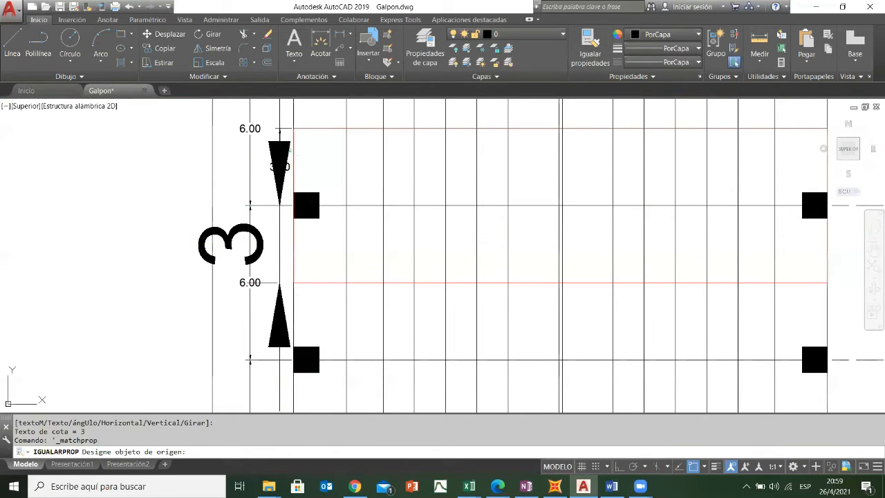
pyautogui.click(251, 119)
pyautogui.click(293, 244)
pyautogui.click(272, 231)
pyautogui.press('Escape')
pyautogui.scroll(-2, 228, 238)
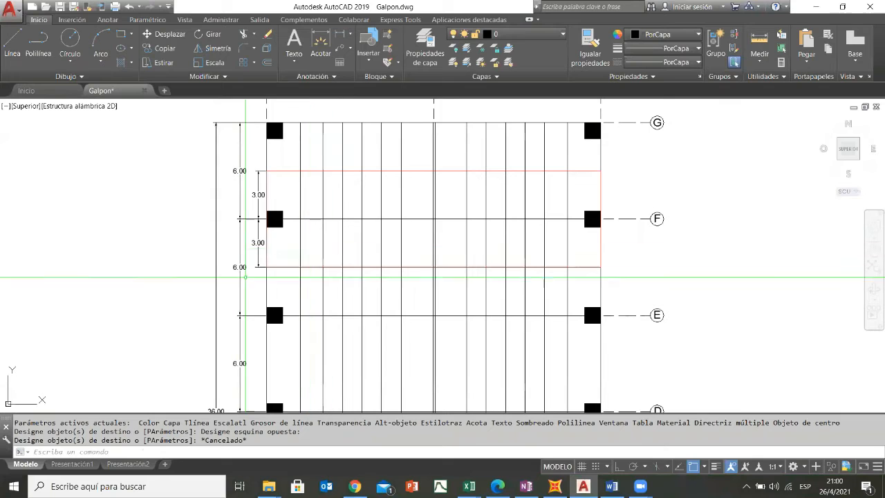
pyautogui.moveTo(646, 280)
pyautogui.mouseDown(button='middle')
pyautogui.moveTo(638, 269)
pyautogui.moveTo(618, 318)
pyautogui.moveTo(621, 343)
pyautogui.mouseUp(button='middle')
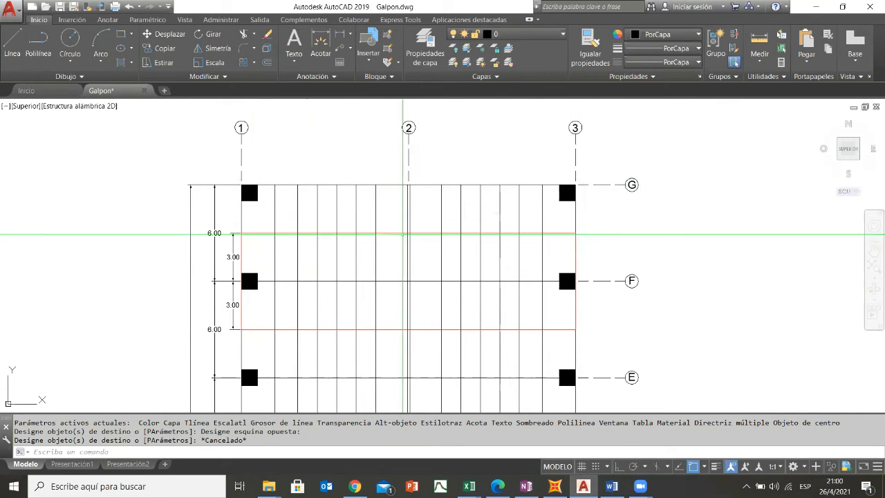
pyautogui.moveTo(649, 369); pyautogui.dragTo(609, 259, button='middle')
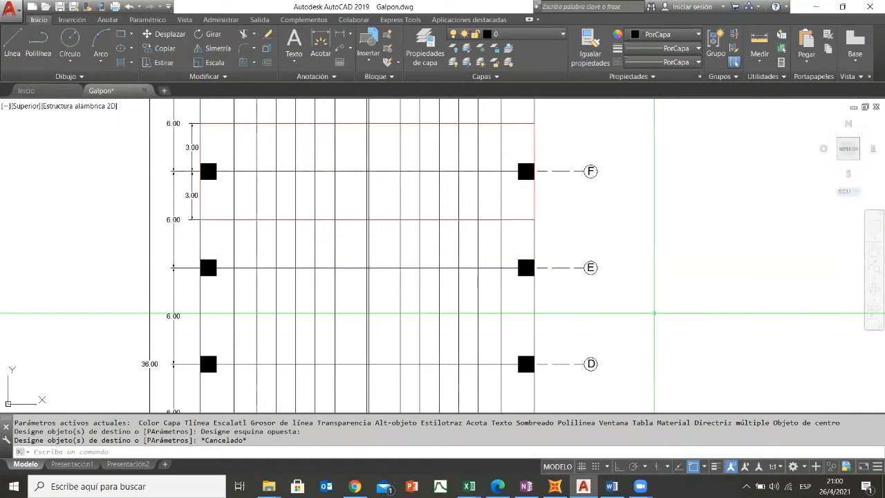
pyautogui.moveTo(468, 304); pyautogui.dragTo(473, 261, button='middle')
pyautogui.scroll(-2, 474, 358)
pyautogui.moveTo(474, 357)
pyautogui.mouseDown(button='middle')
pyautogui.moveTo(573, 320)
pyautogui.moveTo(528, 225)
pyautogui.moveTo(530, 345)
pyautogui.mouseUp(button='middle')
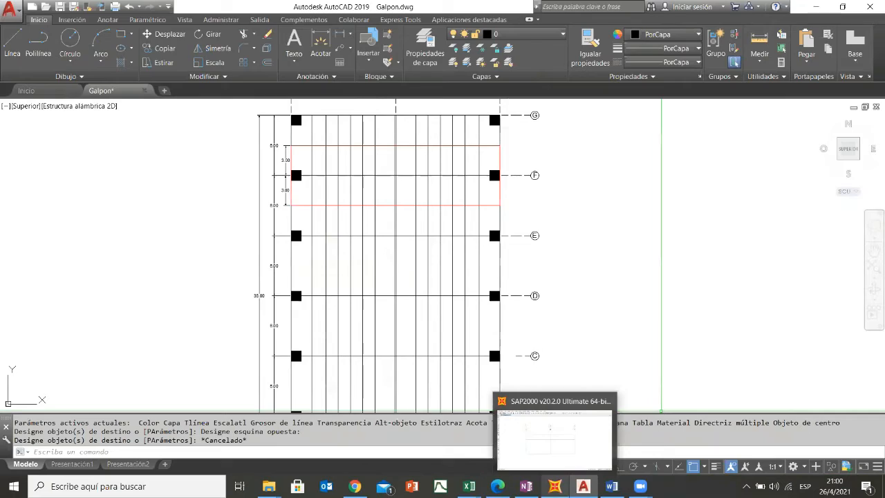
# - Switch to SAP2000 and look over the section property types available for definition
pyautogui.click(555, 486)
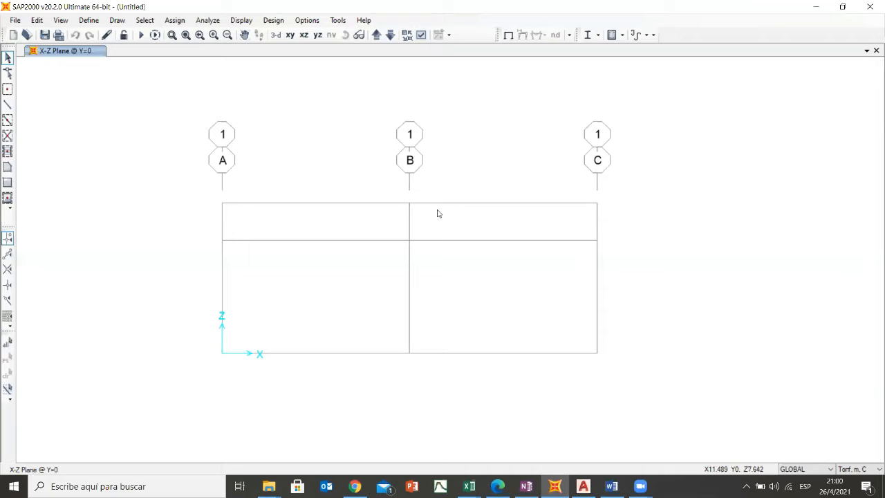
pyautogui.click(87, 21)
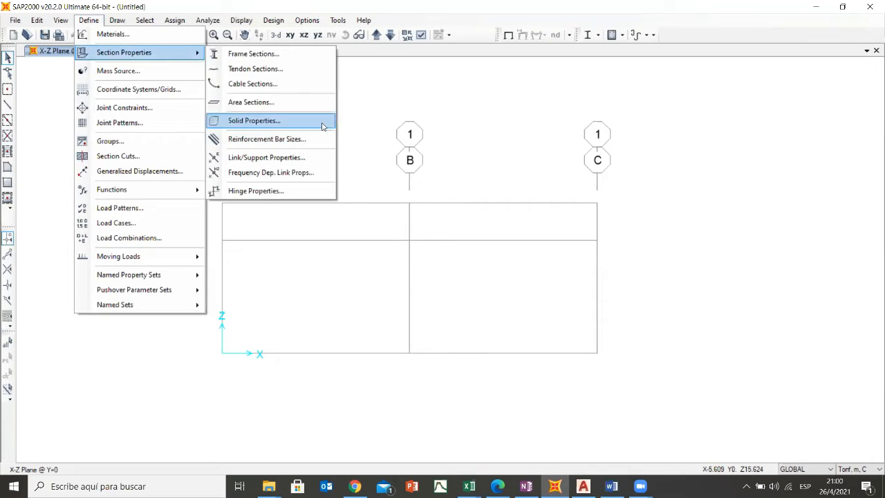
pyautogui.click(404, 103)
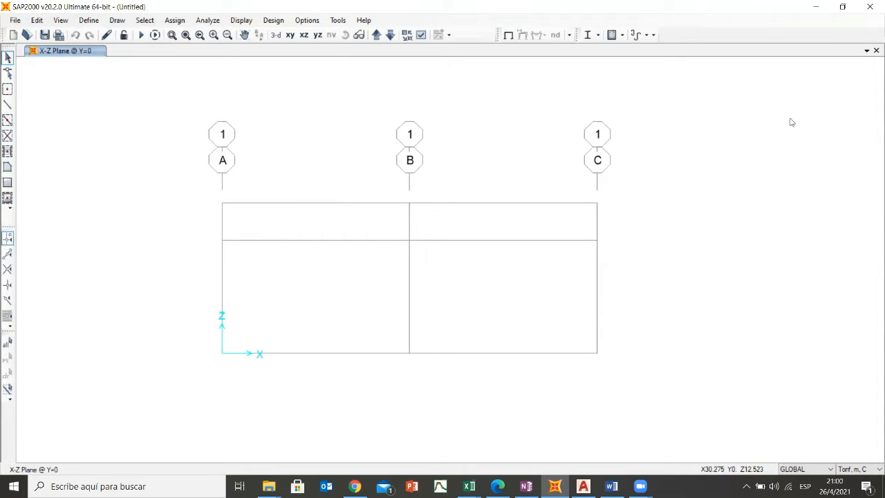
# - Add two new 3-D view windows alongside the X-Z plane view
pyautogui.click(868, 52)
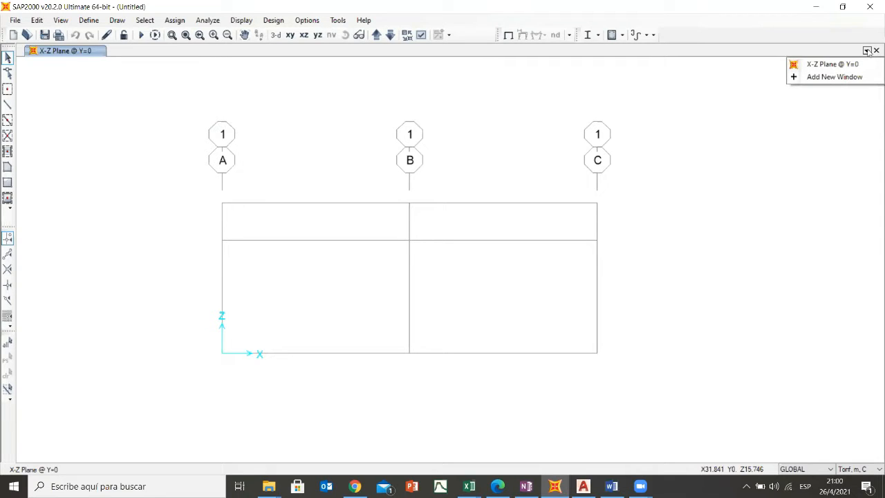
pyautogui.click(817, 78)
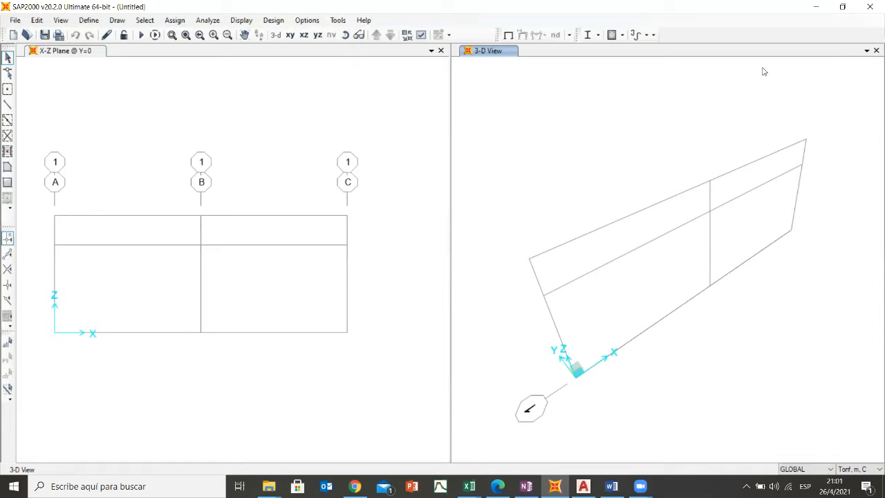
pyautogui.click(867, 52)
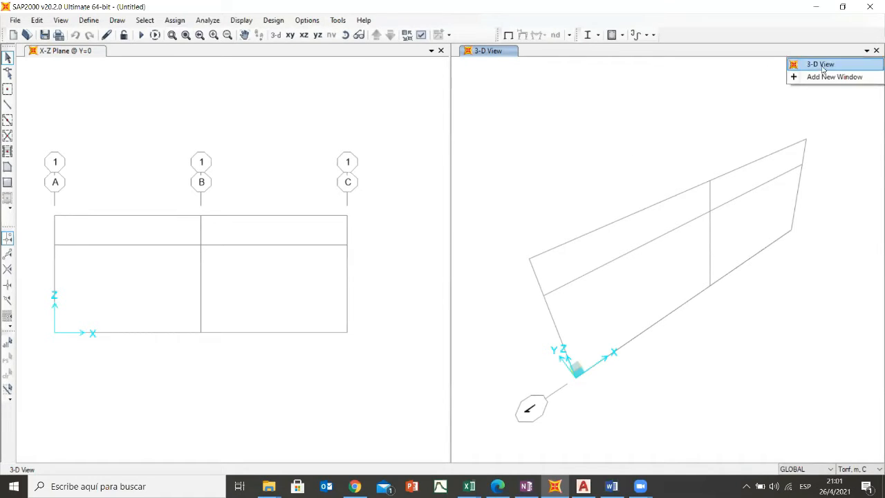
pyautogui.click(816, 78)
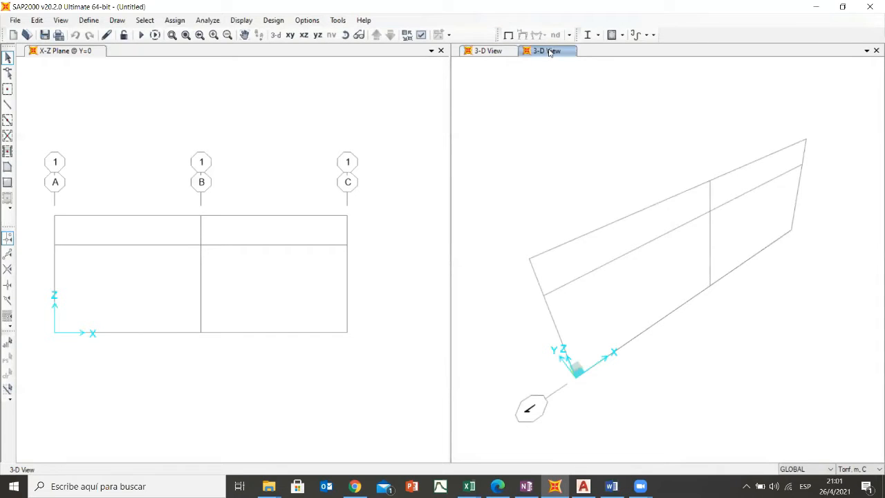
# - Close both added 3-D view windows, keeping only the X-Z plane view
pyautogui.click(493, 52)
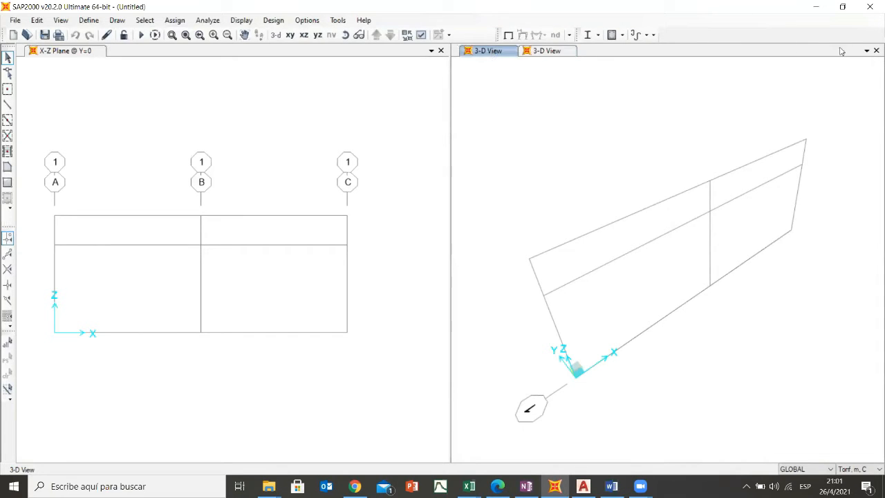
pyautogui.click(876, 51)
pyautogui.click(875, 51)
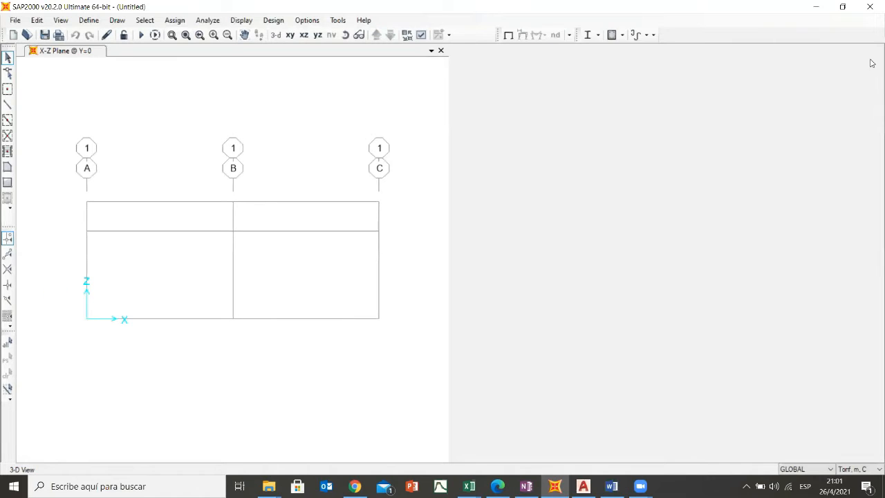
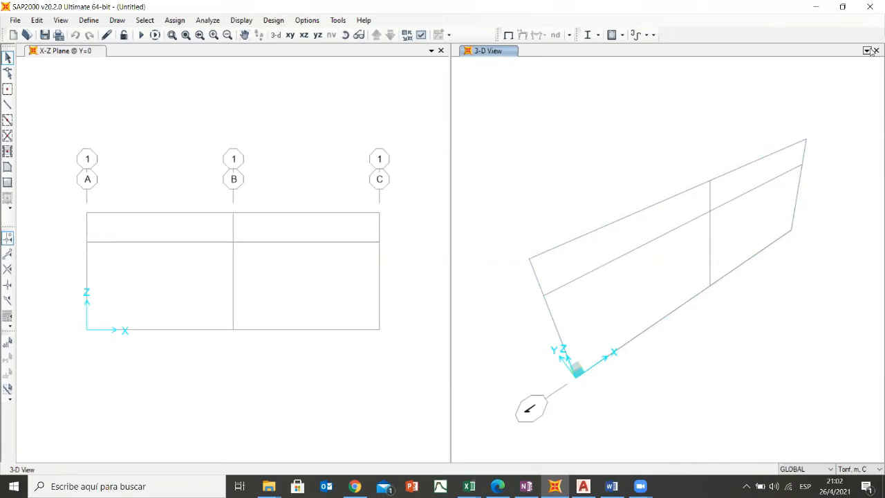
# - Close the remaining 3-D view window so that only the X-Z plane view stays open
pyautogui.click(876, 51)
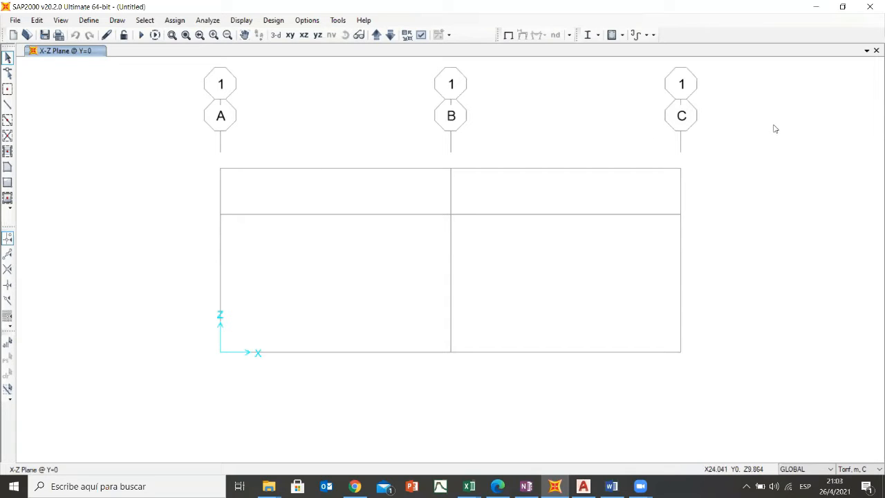
pyautogui.click(774, 24)
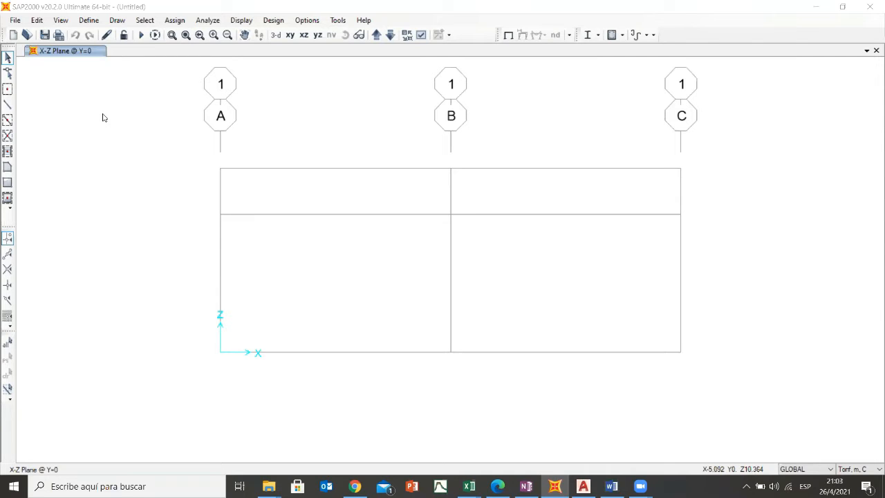
pyautogui.click(141, 133)
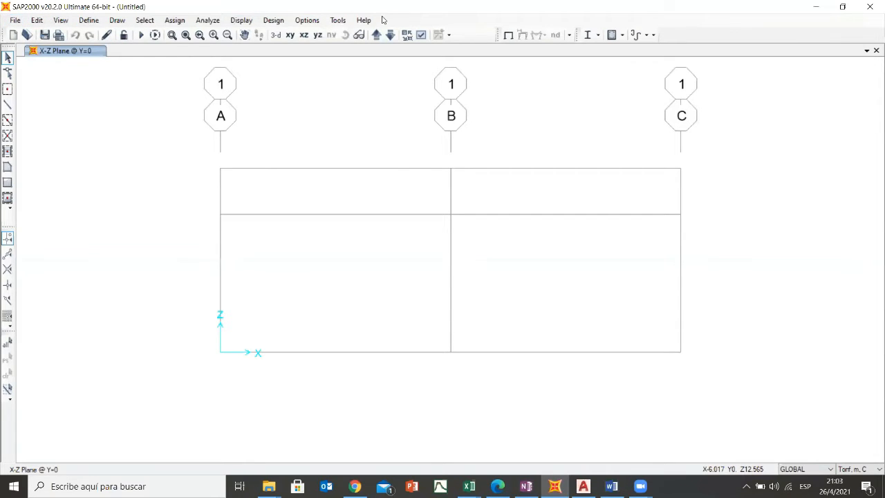
pyautogui.click(16, 21)
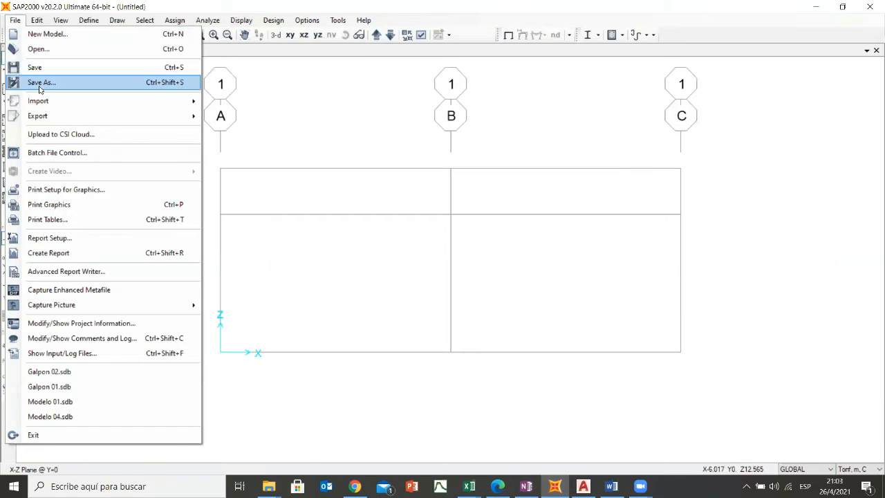
pyautogui.moveTo(43, 104)
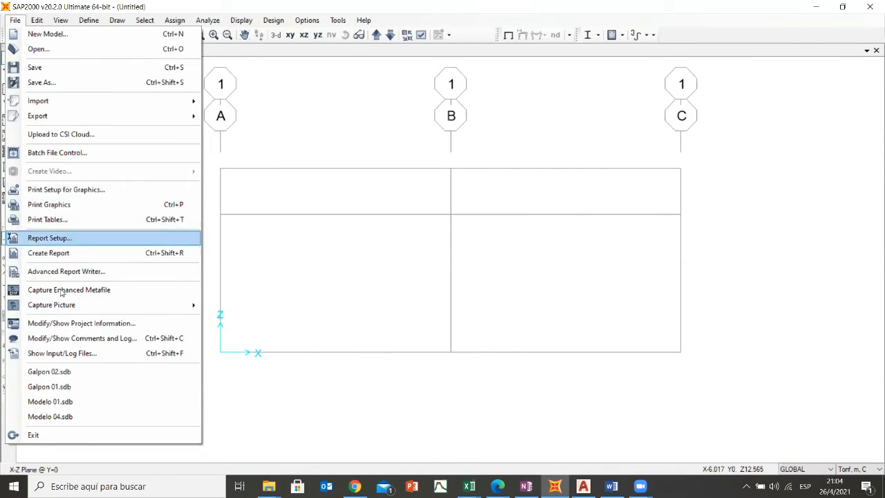
pyautogui.click(309, 107)
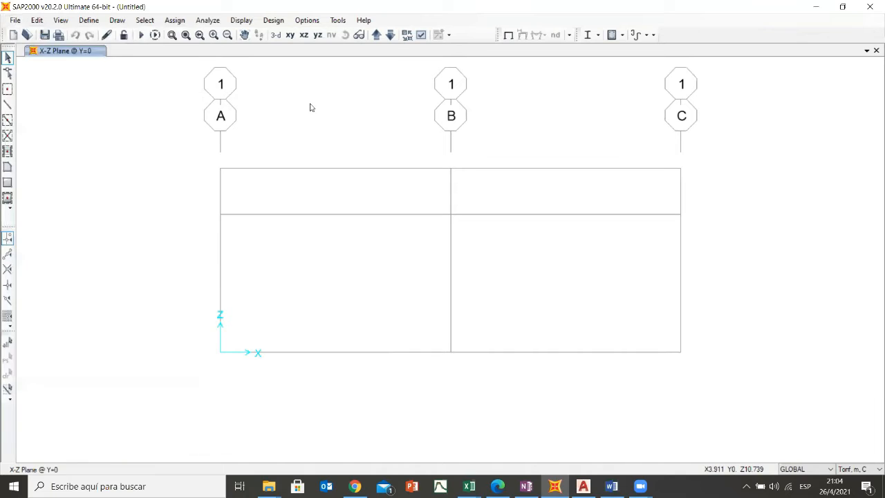
pyautogui.click(35, 20)
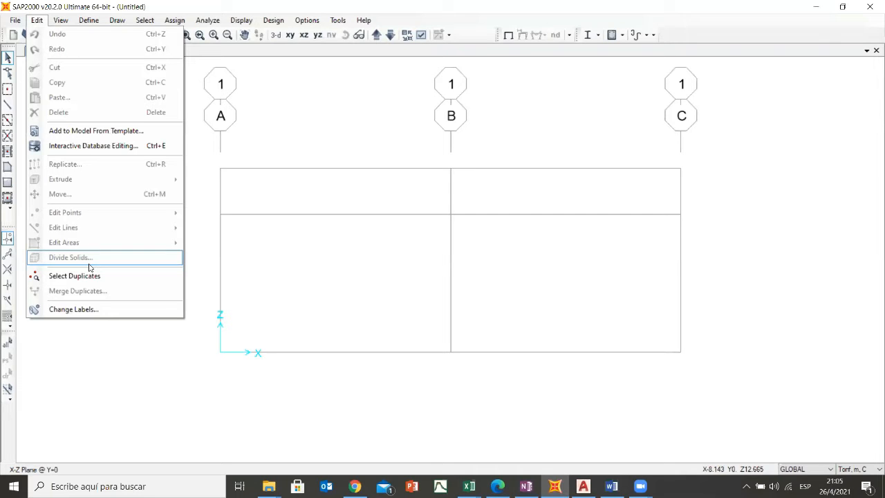
pyautogui.click(312, 115)
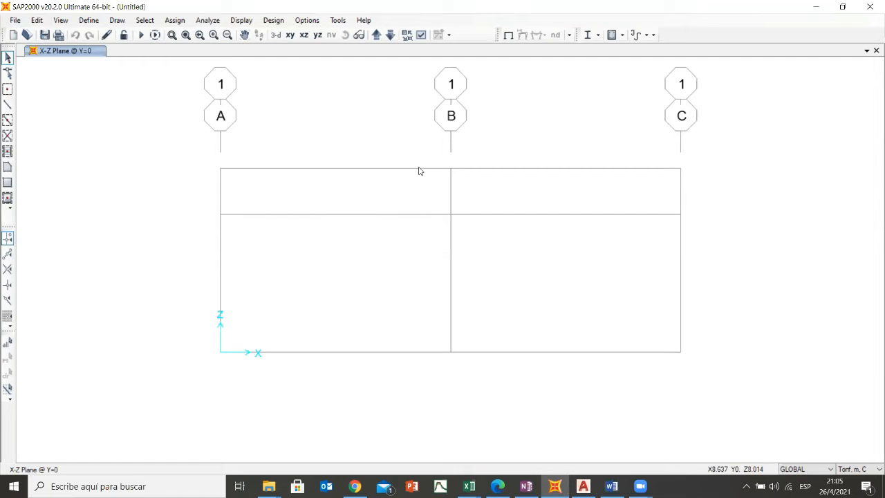
# - Hide the grid in the X-Z plane view and show it again
pyautogui.click(62, 21)
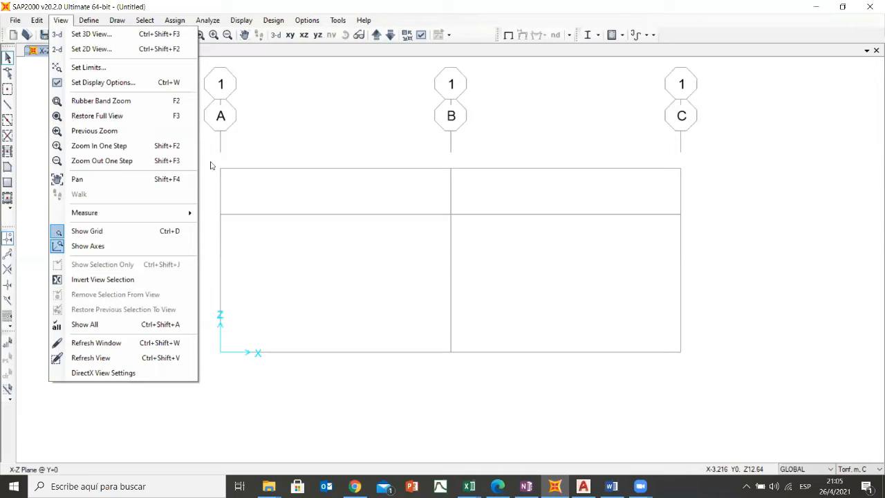
pyautogui.click(88, 235)
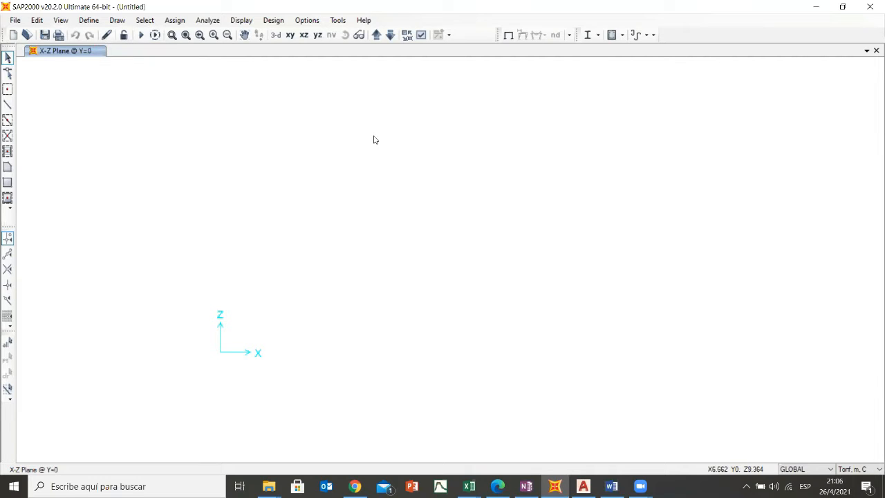
pyautogui.click(61, 20)
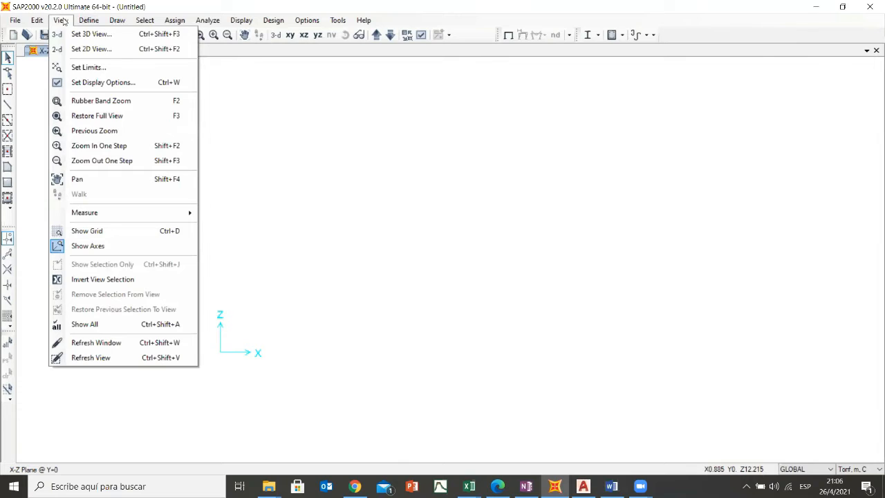
pyautogui.click(80, 235)
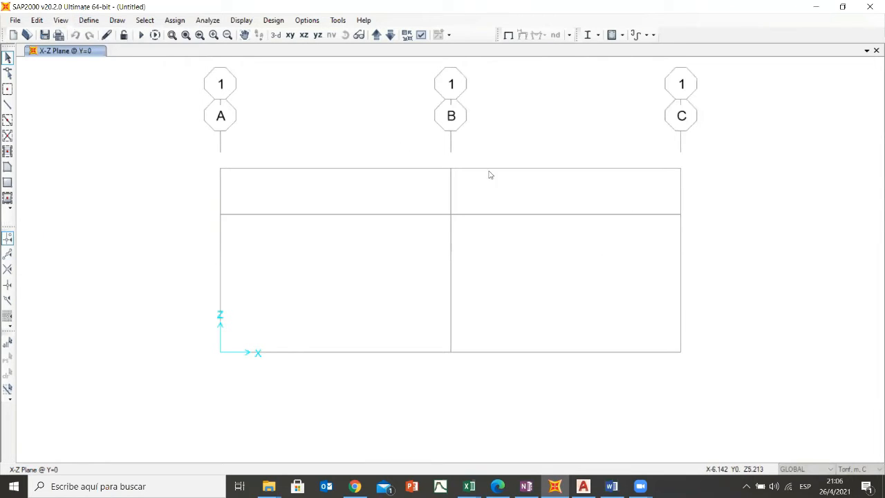
# - Open the material definitions and select the A992Fy50 steel in the list of existing materials
pyautogui.click(61, 20)
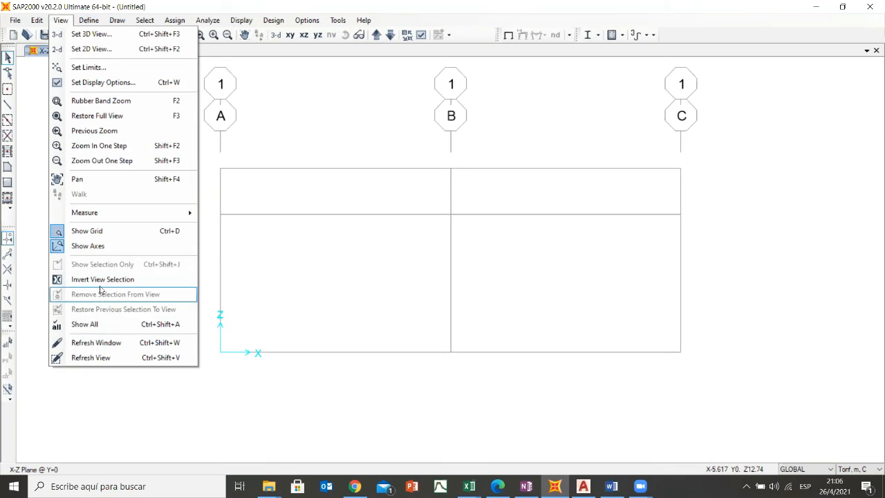
pyautogui.moveTo(90, 21)
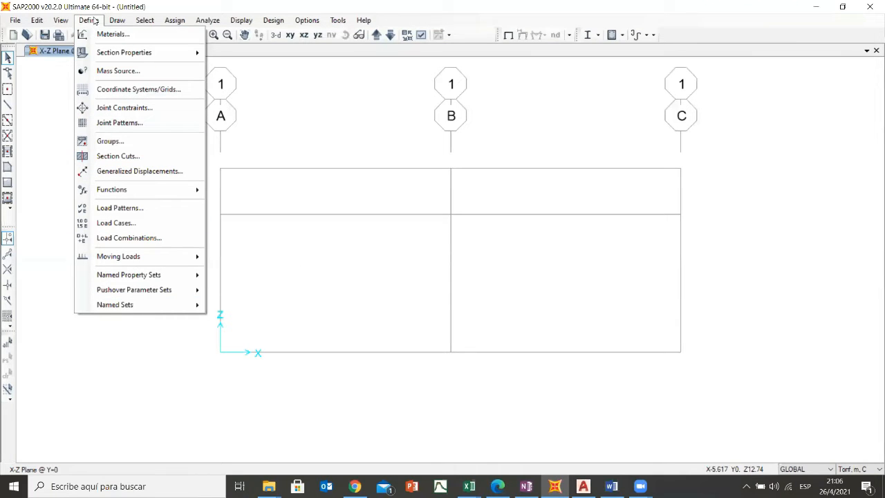
pyautogui.moveTo(108, 264)
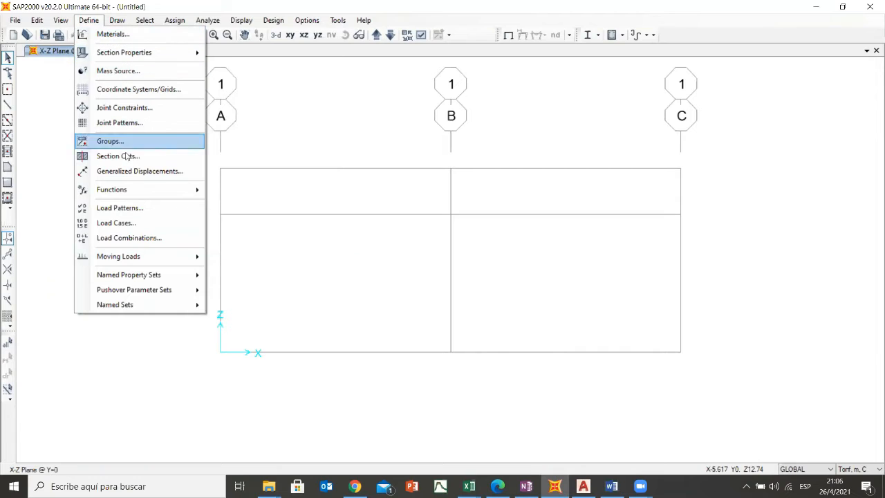
pyautogui.click(103, 36)
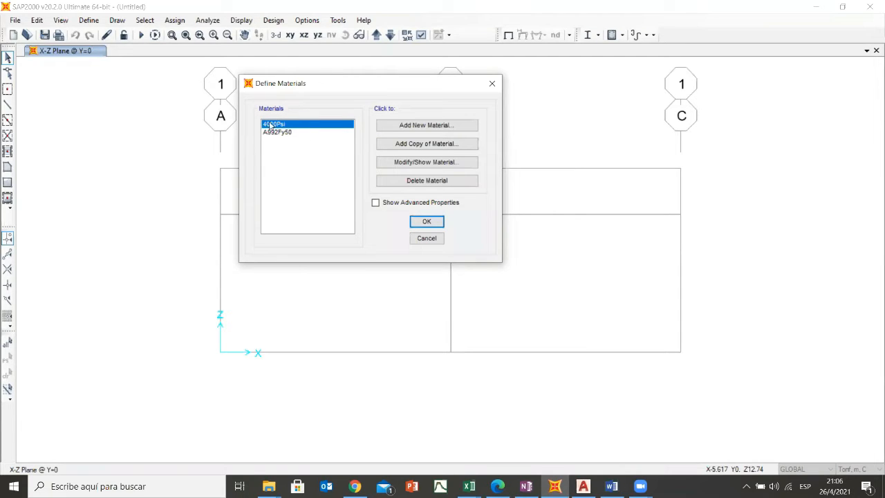
pyautogui.click(272, 133)
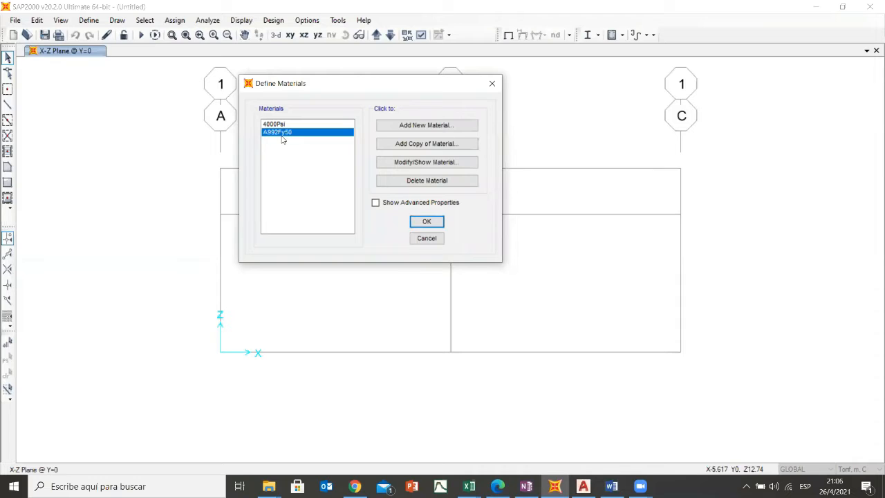
pyautogui.moveTo(403, 81); pyautogui.dragTo(271, 74)
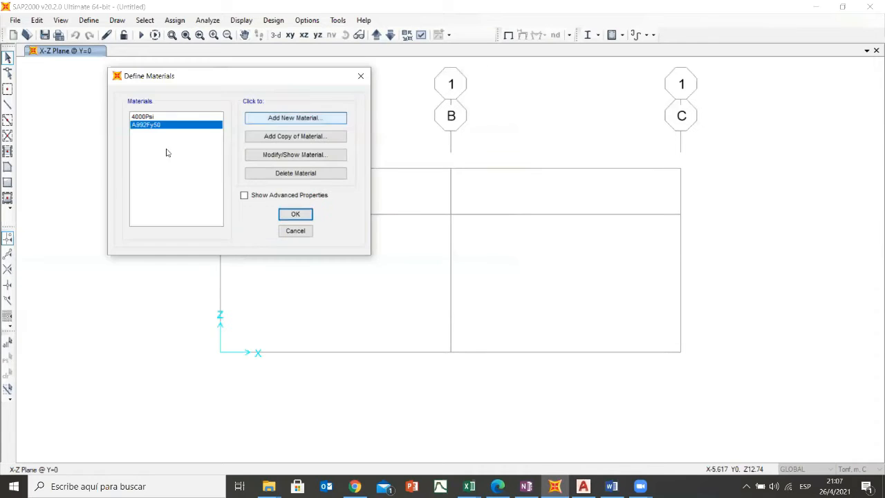
# - Try adding a United States concrete material with Customary standard and grade f'c 4000 psi, and close the material definitions without accepting the changes
pyautogui.click(291, 118)
pyautogui.click(290, 119)
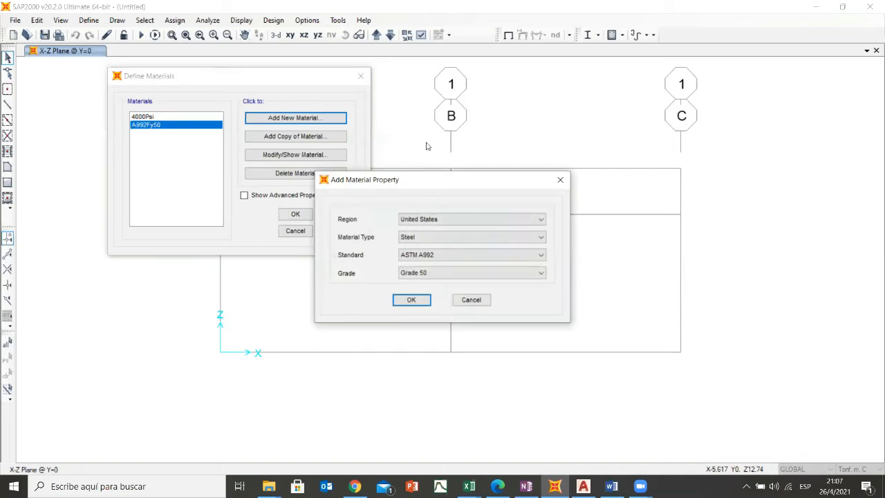
pyautogui.moveTo(446, 178); pyautogui.dragTo(574, 88)
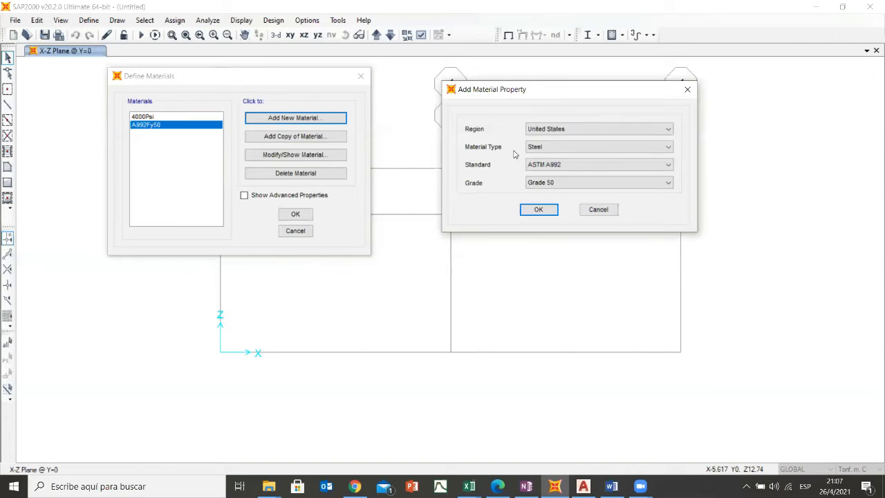
pyautogui.click(668, 129)
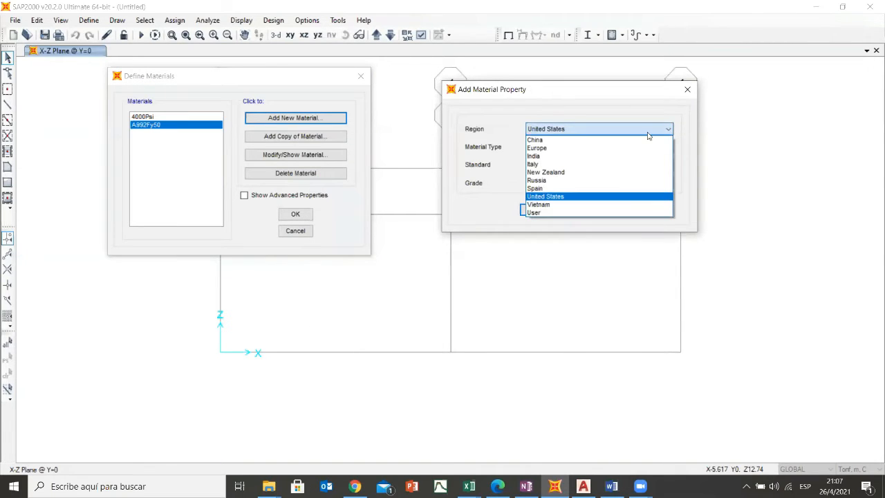
pyautogui.click(560, 196)
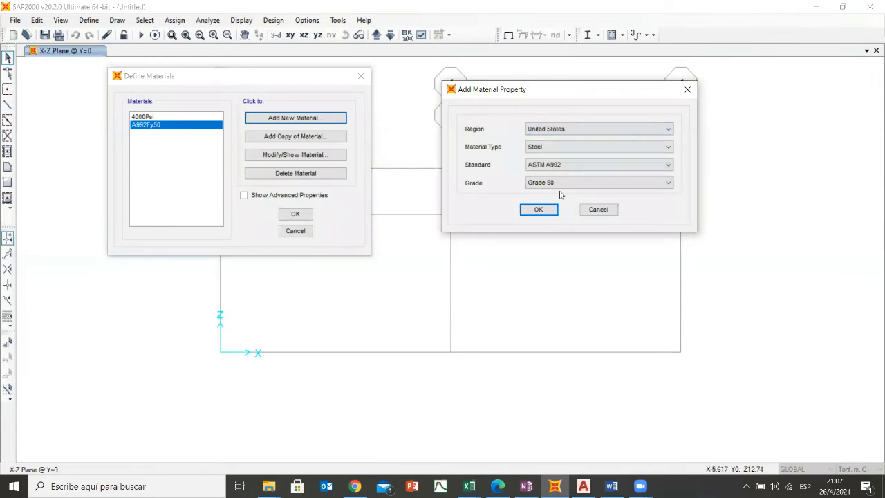
pyautogui.click(667, 148)
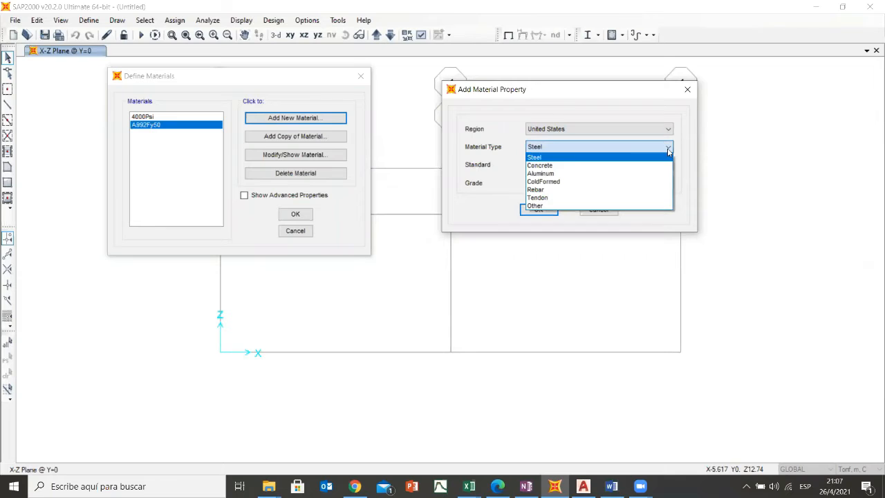
pyautogui.click(542, 166)
pyautogui.click(668, 147)
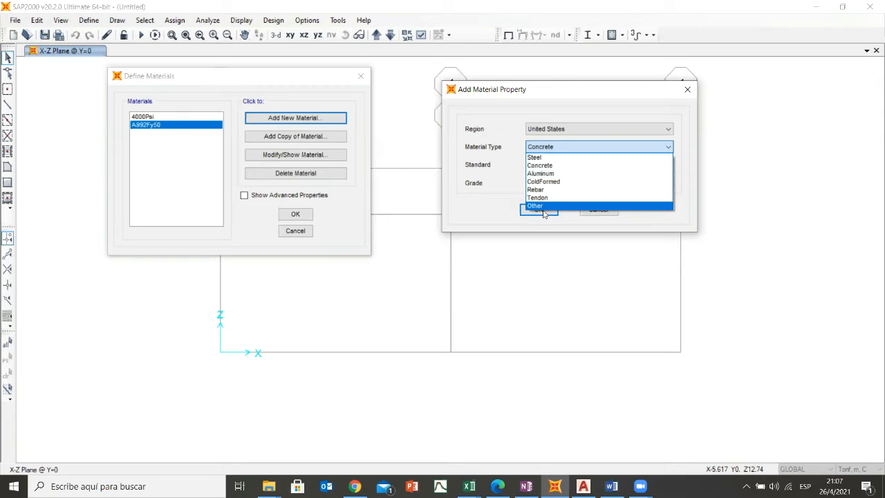
pyautogui.click(690, 90)
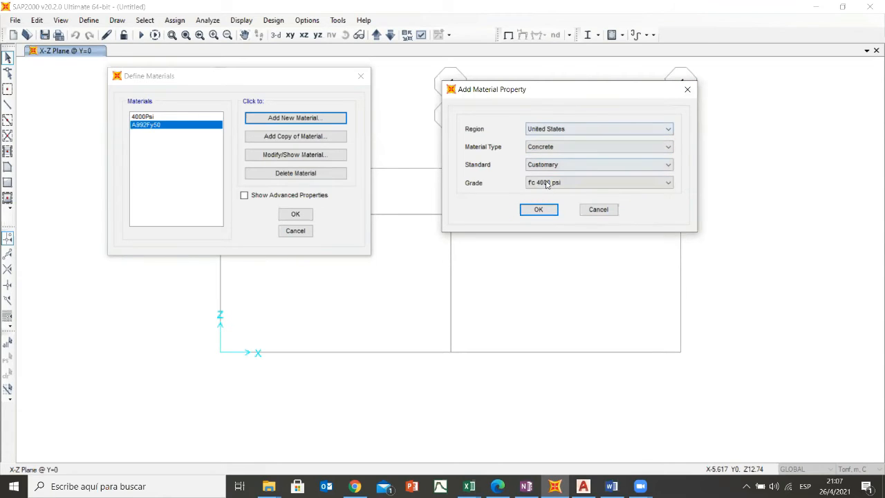
pyautogui.click(539, 209)
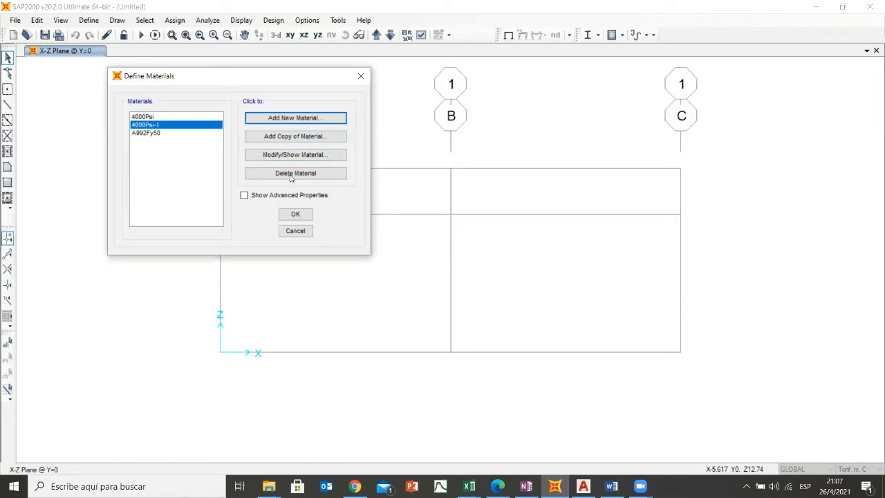
pyautogui.click(361, 78)
pyautogui.click(89, 20)
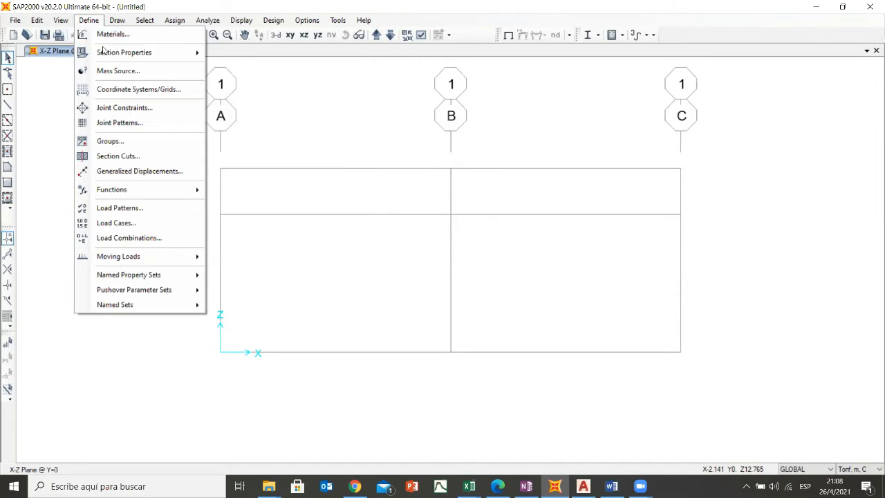
pyautogui.moveTo(126, 59)
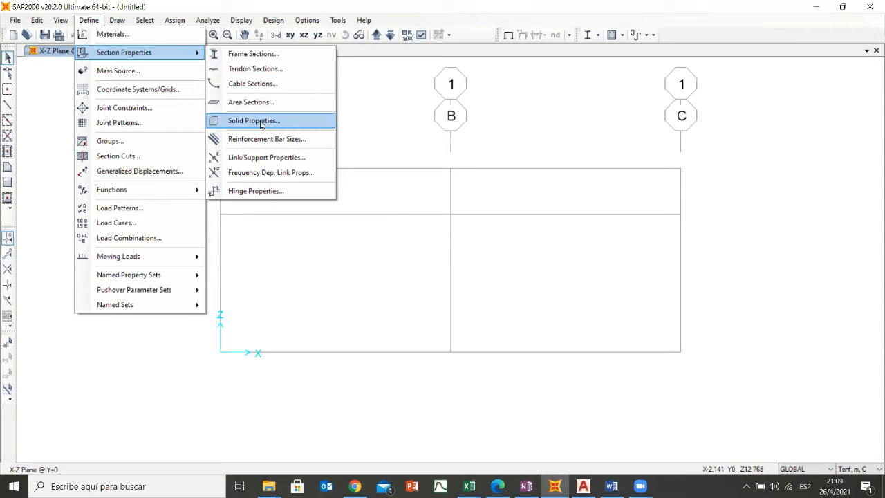
pyautogui.moveTo(114, 52)
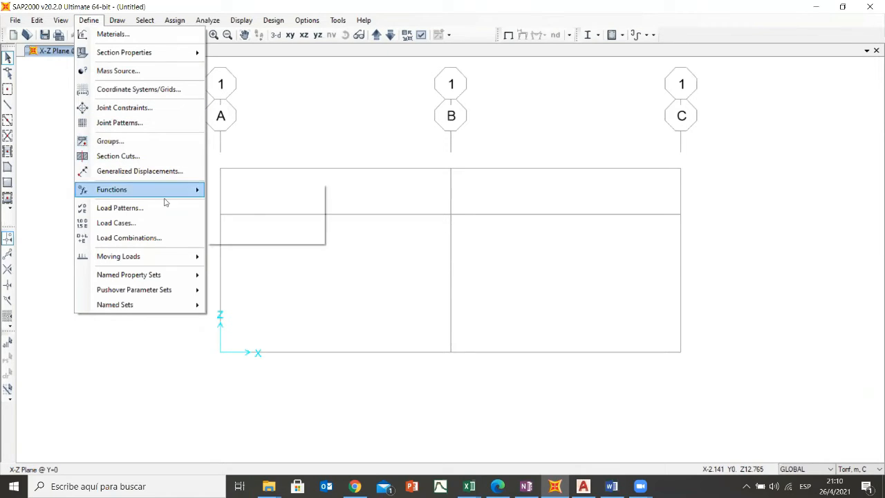
pyautogui.moveTo(136, 190)
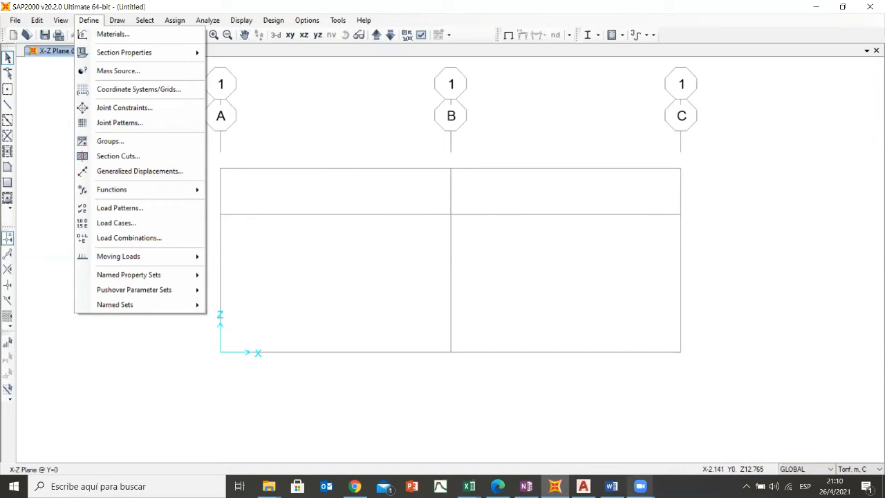
# - Switch to OneNote to examine the gabled frame sketch with its axes and dimensions, and return to SAP2000
pyautogui.click(640, 486)
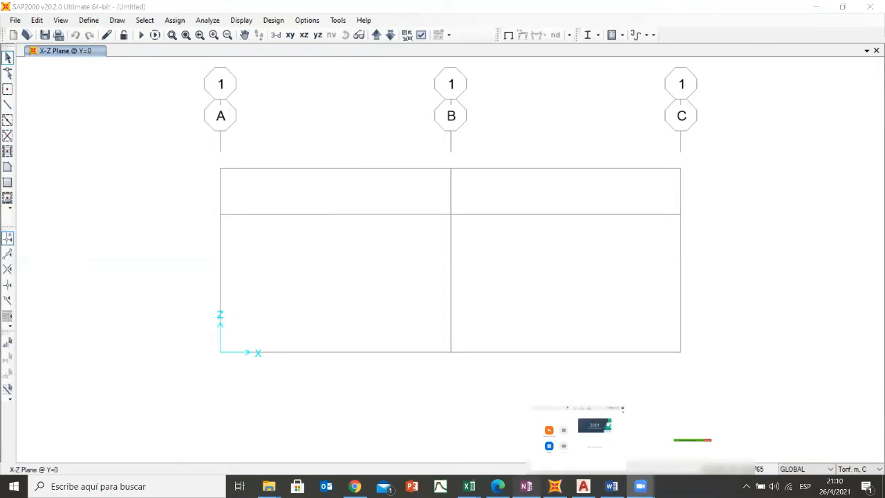
pyautogui.click(526, 486)
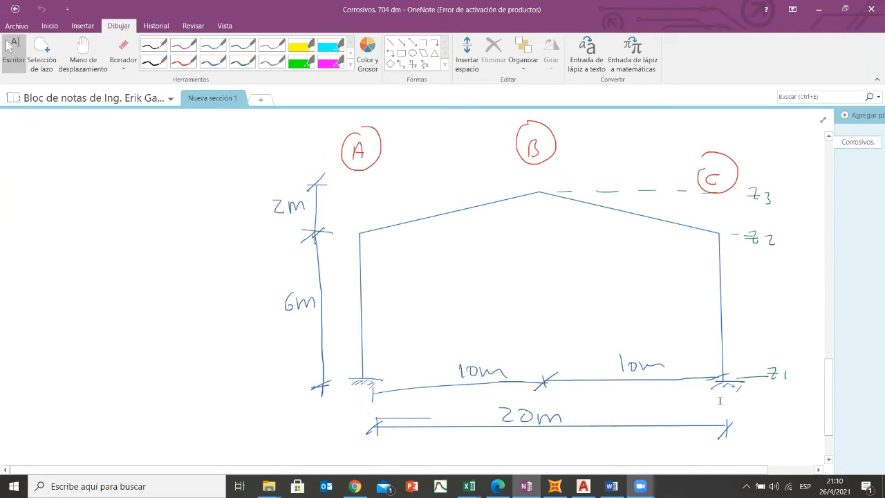
pyautogui.click(554, 486)
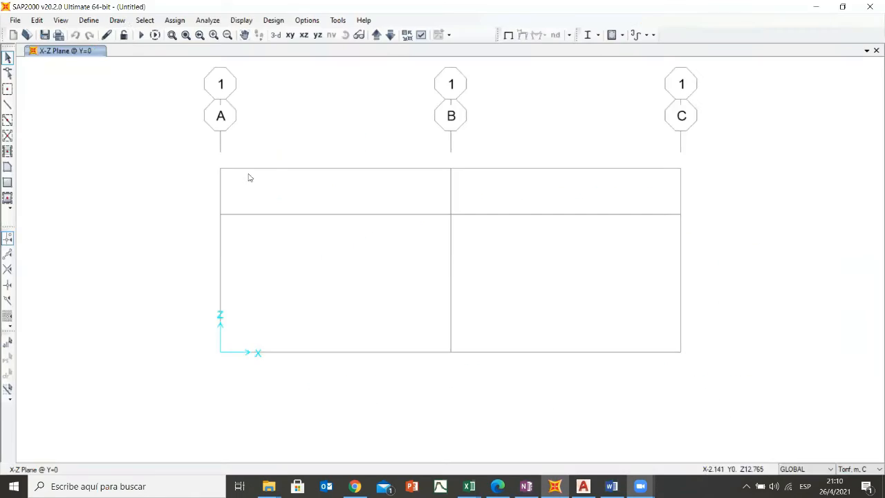
pyautogui.click(89, 20)
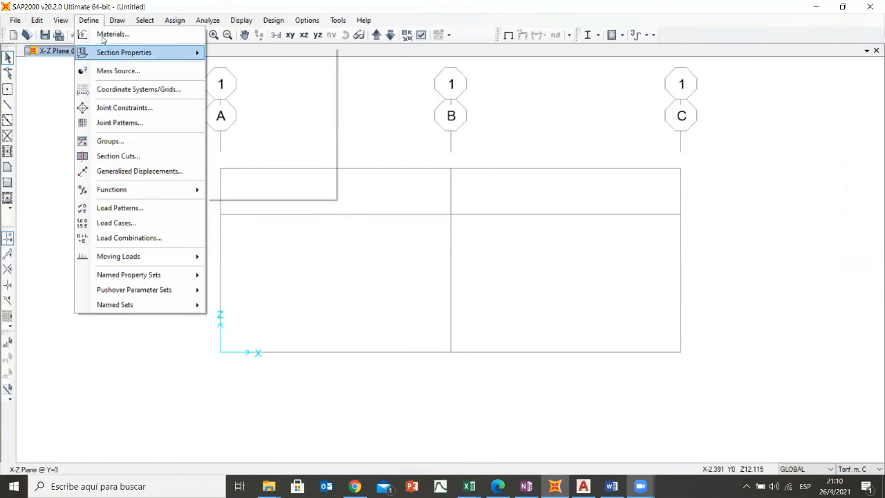
pyautogui.moveTo(110, 54)
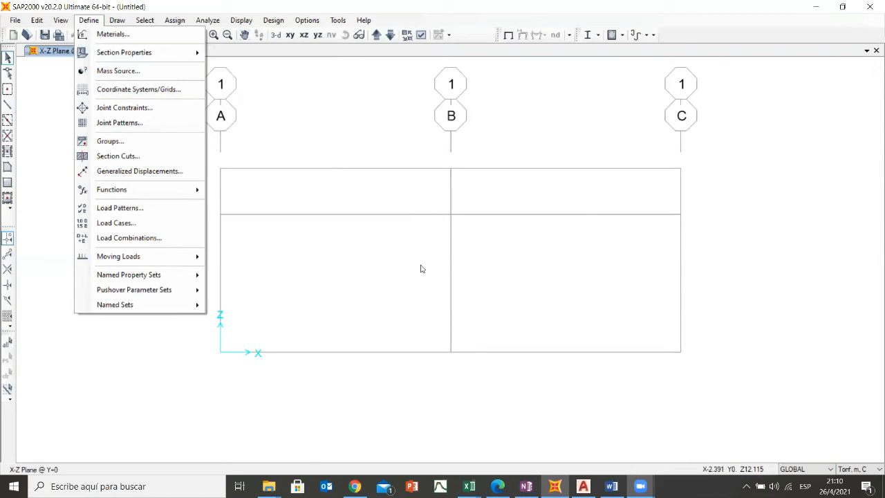
# - Open the load pattern definitions, examine the load types available for the DEAD pattern, and close them without accepting changes
pyautogui.click(88, 20)
pyautogui.click(89, 20)
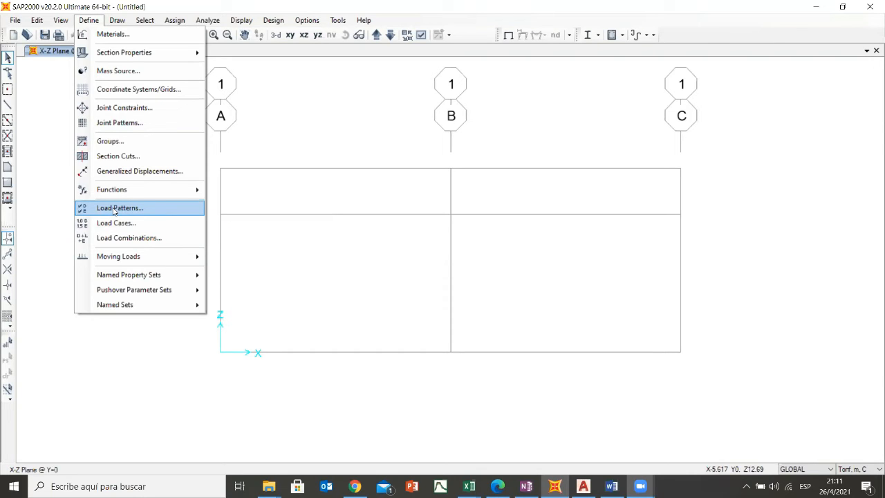
pyautogui.click(115, 209)
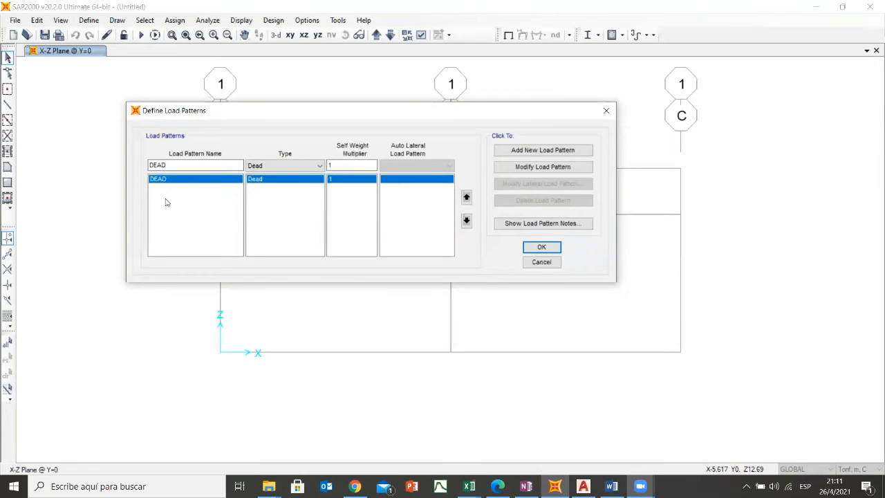
pyautogui.click(317, 167)
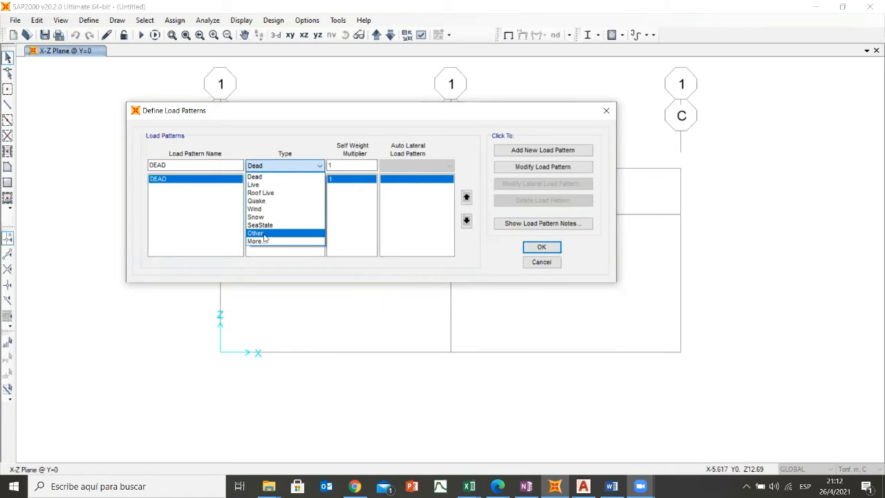
pyautogui.click(607, 111)
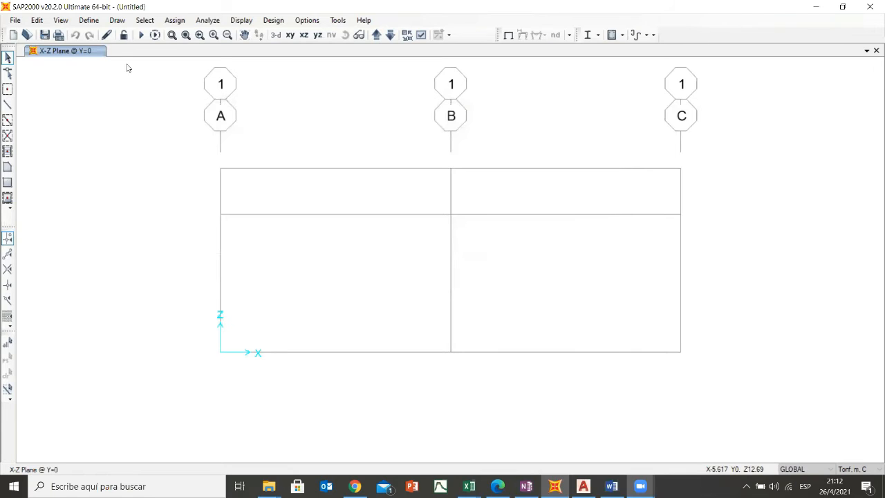
pyautogui.click(88, 20)
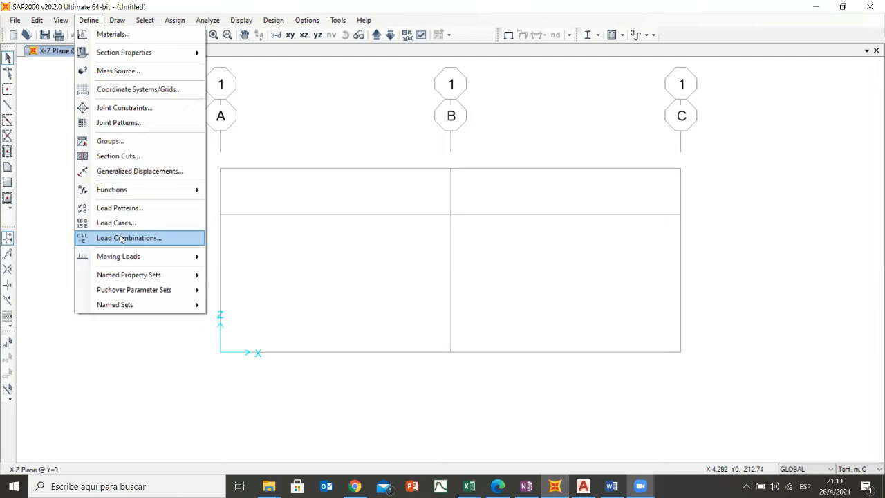
pyautogui.moveTo(128, 260)
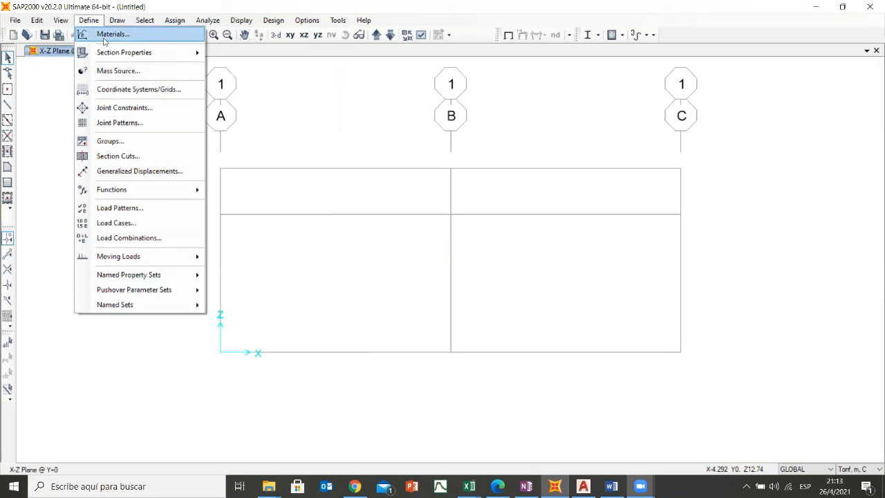
pyautogui.moveTo(151, 58)
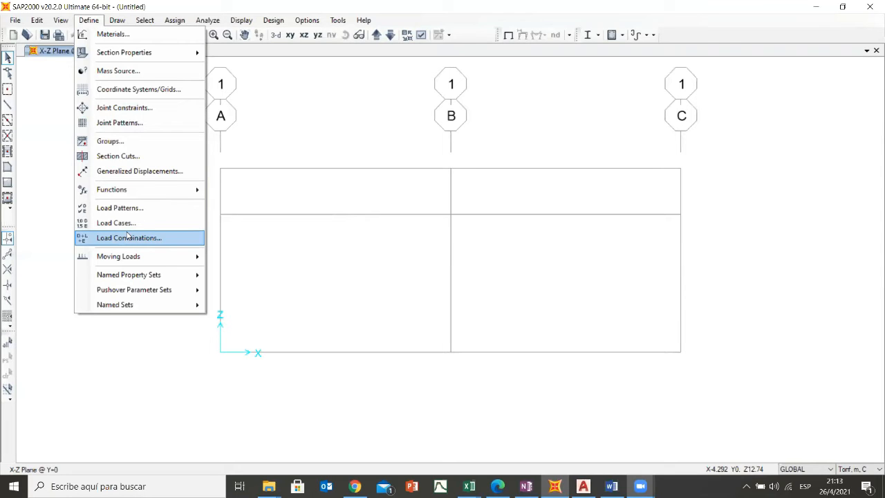
pyautogui.click(114, 11)
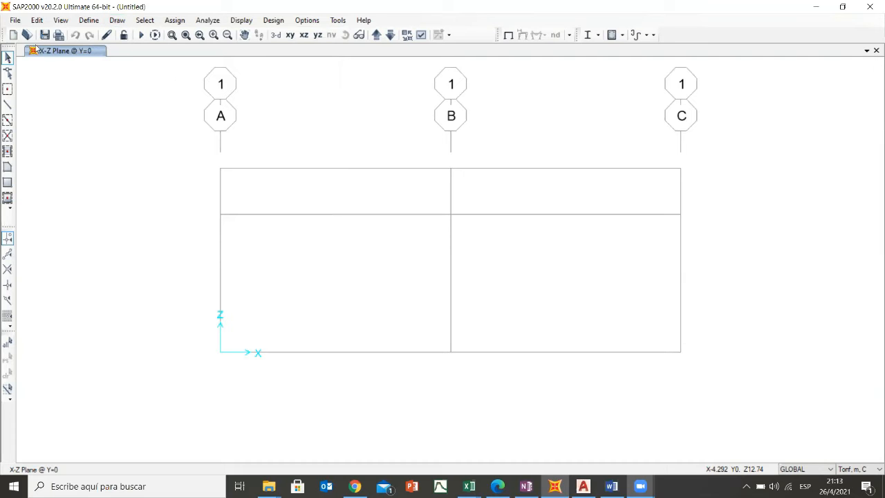
pyautogui.click(112, 21)
pyautogui.click(116, 21)
pyautogui.click(119, 22)
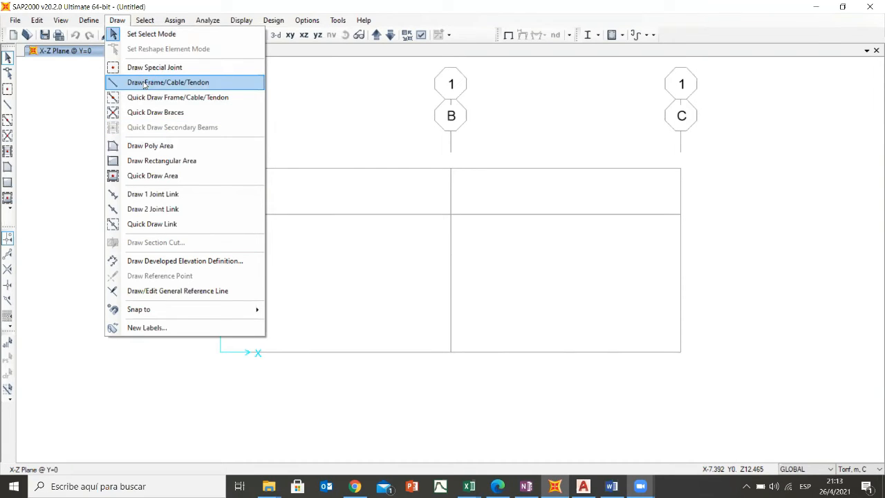
pyautogui.click(15, 10)
pyautogui.click(115, 23)
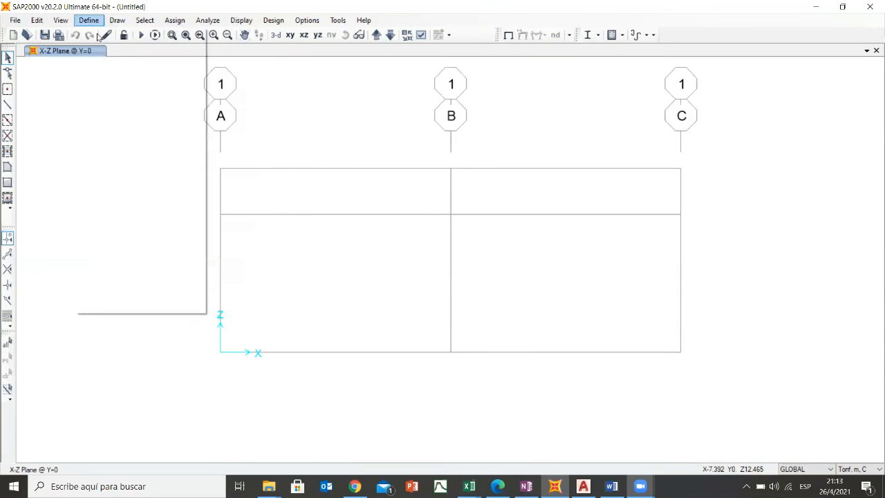
pyautogui.click(117, 22)
pyautogui.click(118, 23)
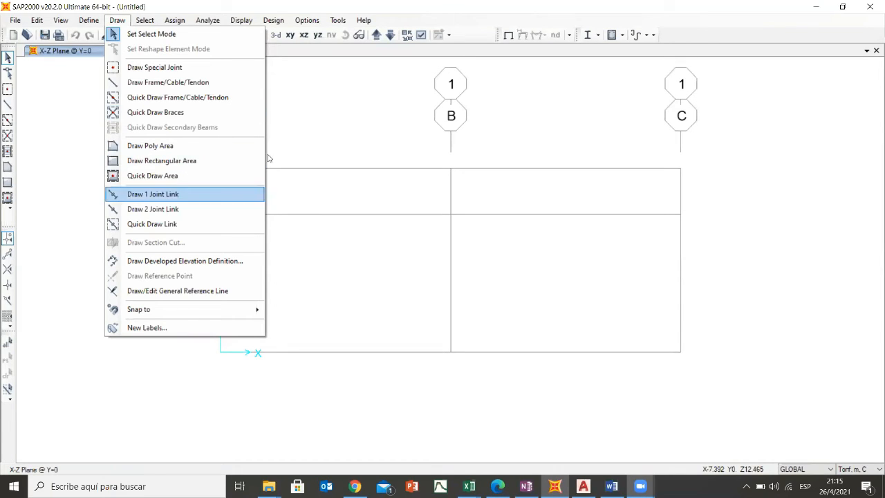
pyautogui.click(334, 110)
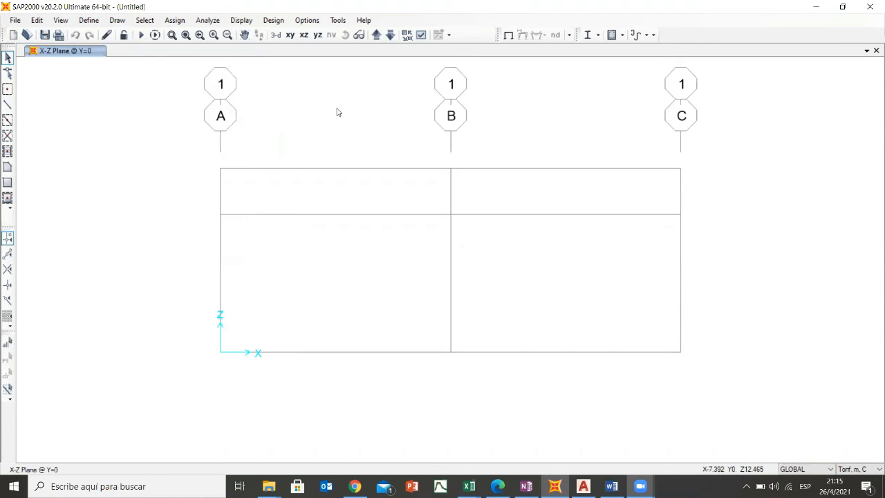
pyautogui.click(147, 21)
pyautogui.moveTo(173, 36)
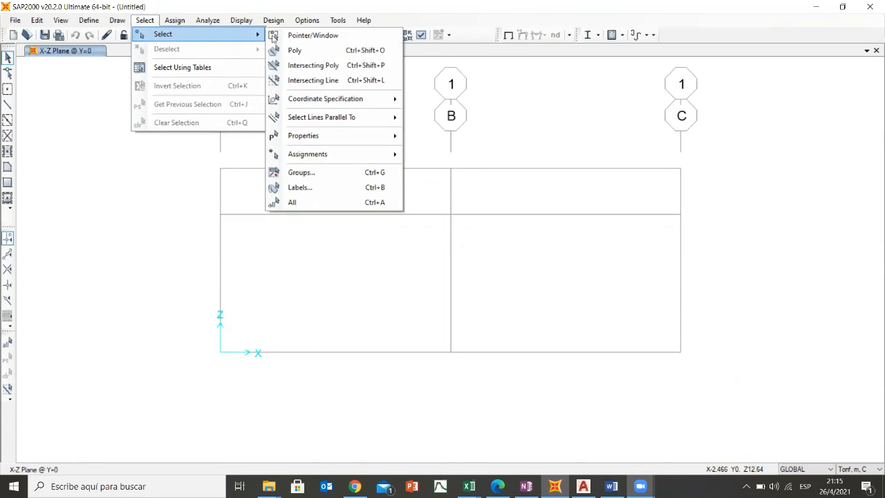
pyautogui.moveTo(328, 138)
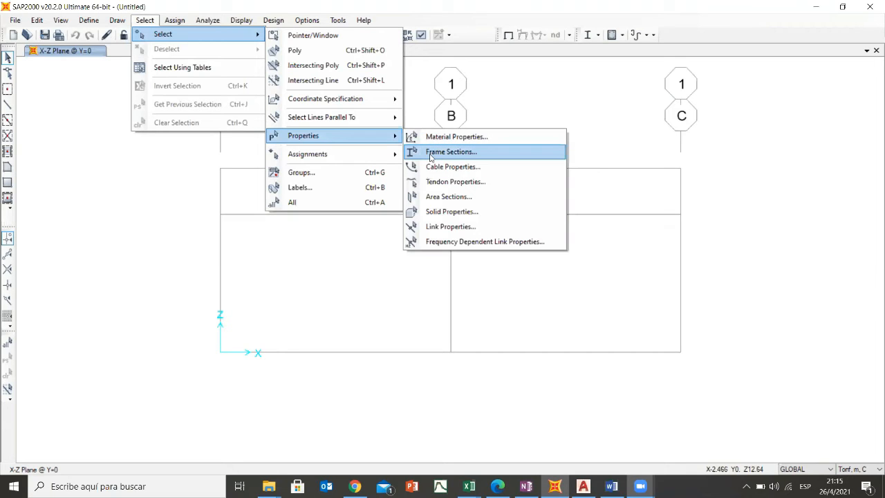
pyautogui.click(148, 20)
pyautogui.click(173, 20)
pyautogui.click(90, 21)
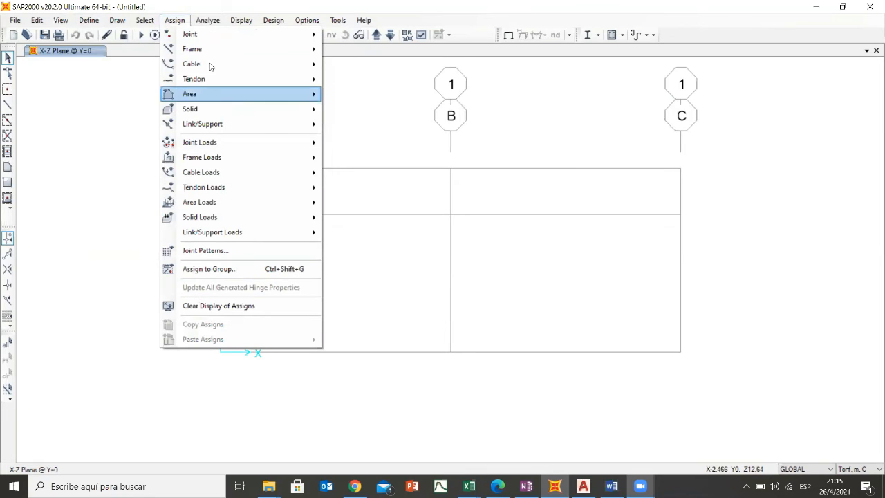
pyautogui.moveTo(206, 53)
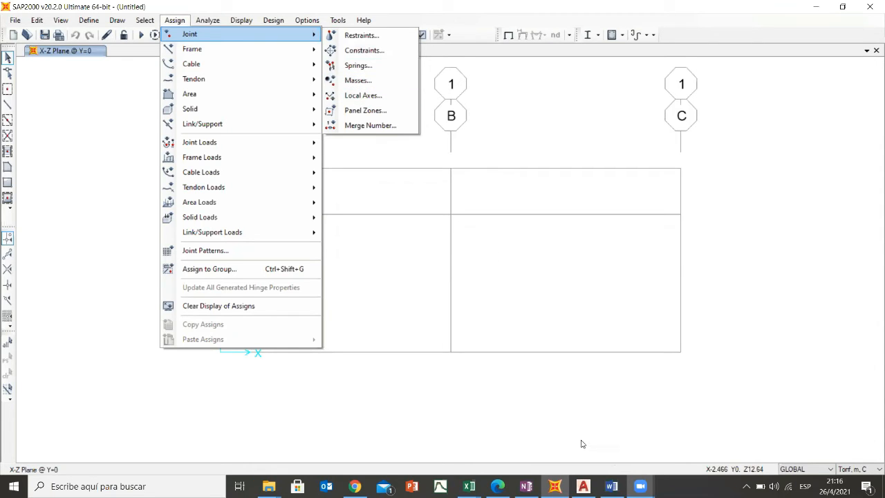
# - Switch to OneNote to check the supports and members in the gabled frame sketch, and return to SAP2000
pyautogui.click(526, 486)
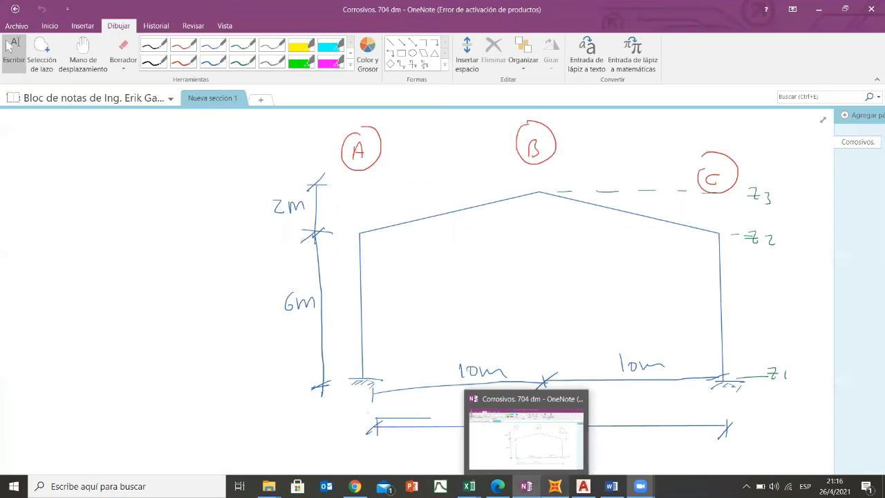
pyautogui.click(554, 486)
# - Examine the assignment options for joints, frames and solids, and those for frame, tendon and area loads
pyautogui.click(175, 20)
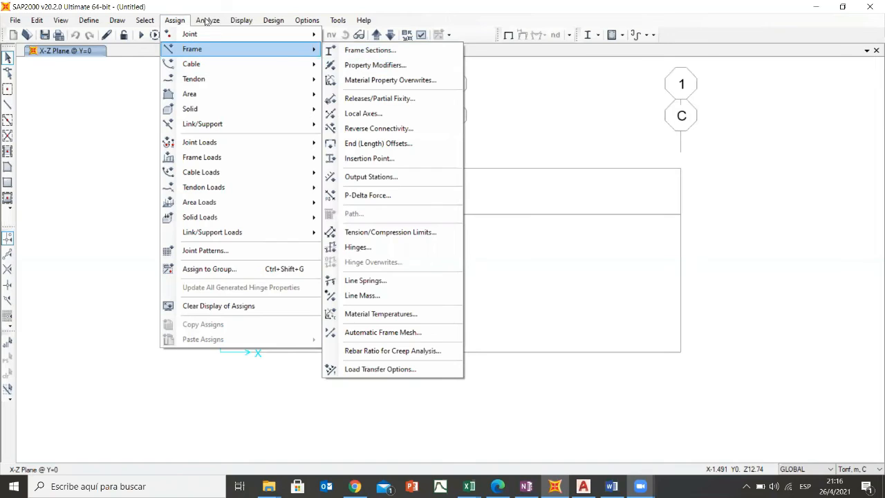
pyautogui.moveTo(207, 20)
pyautogui.moveTo(175, 20)
pyautogui.moveTo(187, 50)
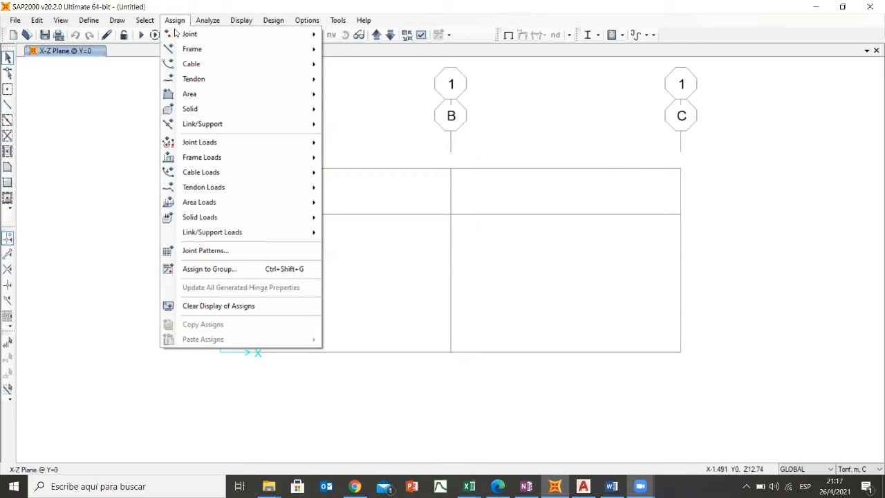
pyautogui.moveTo(176, 33)
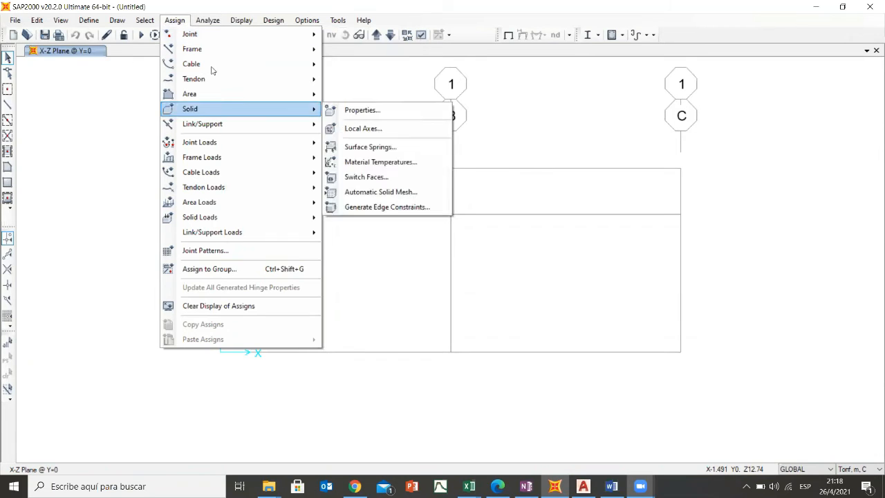
pyautogui.moveTo(221, 160)
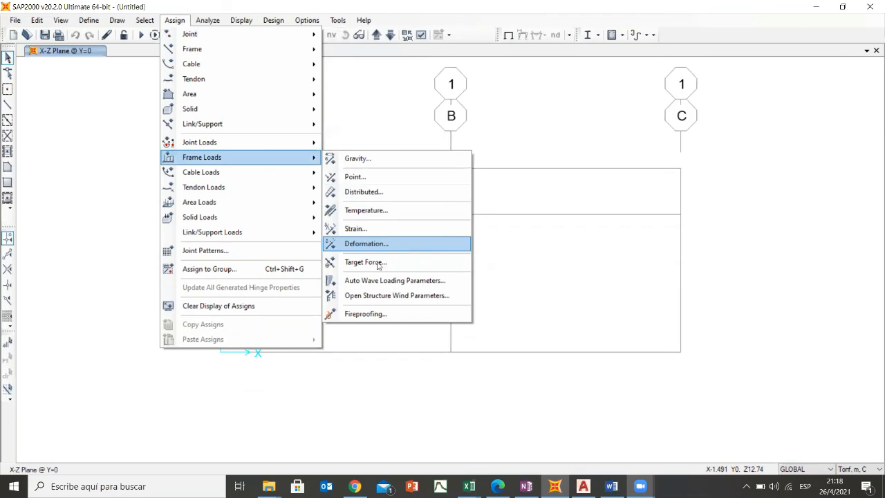
pyautogui.moveTo(195, 175)
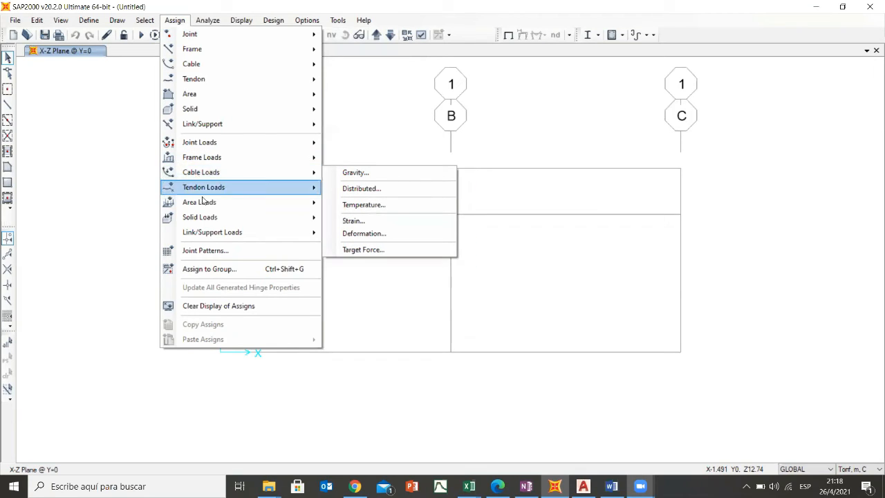
pyautogui.moveTo(238, 206)
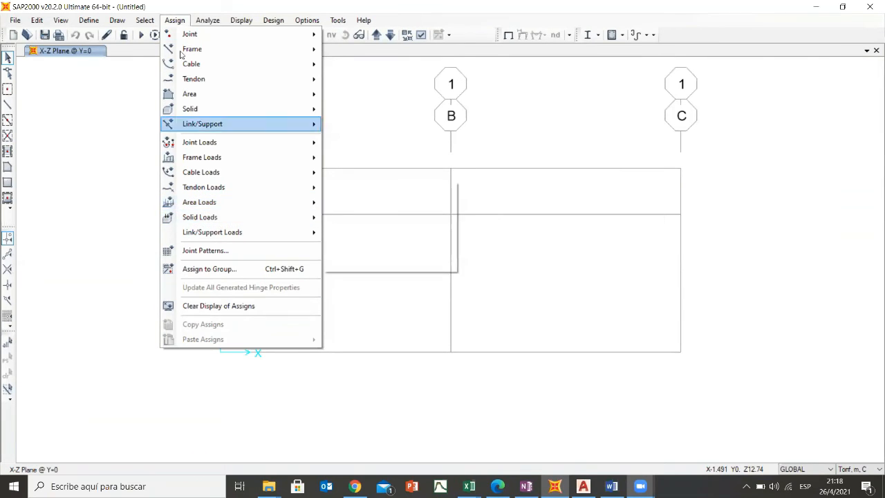
pyautogui.moveTo(208, 21)
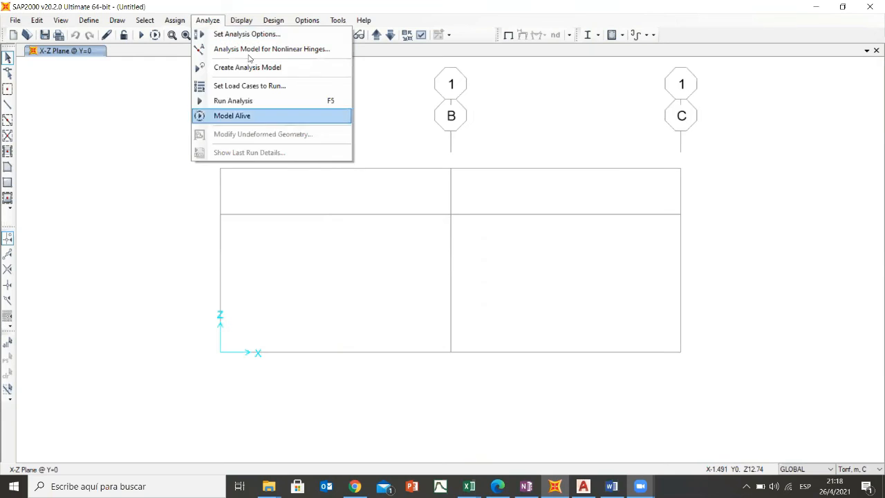
pyautogui.click(263, 113)
pyautogui.click(214, 23)
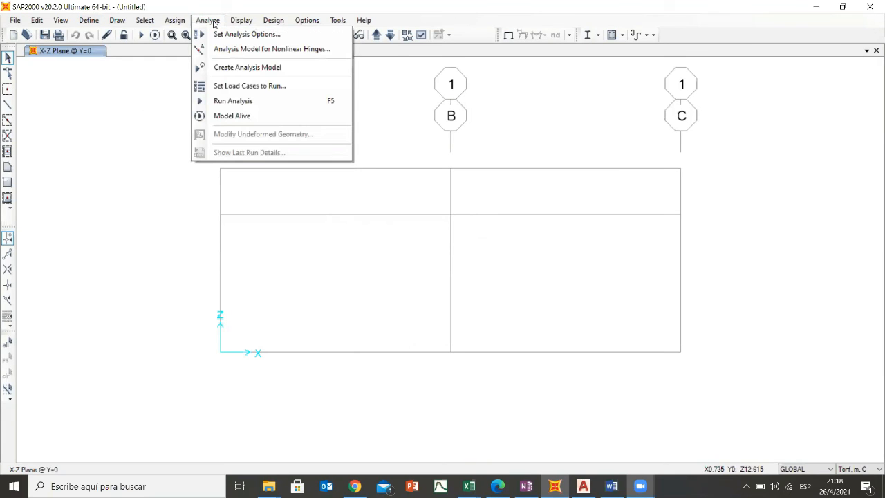
pyautogui.click(101, 57)
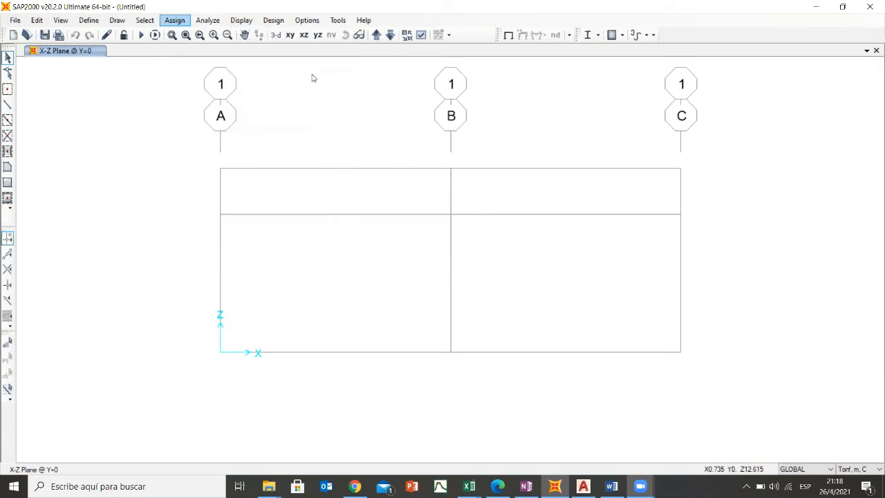
pyautogui.click(249, 22)
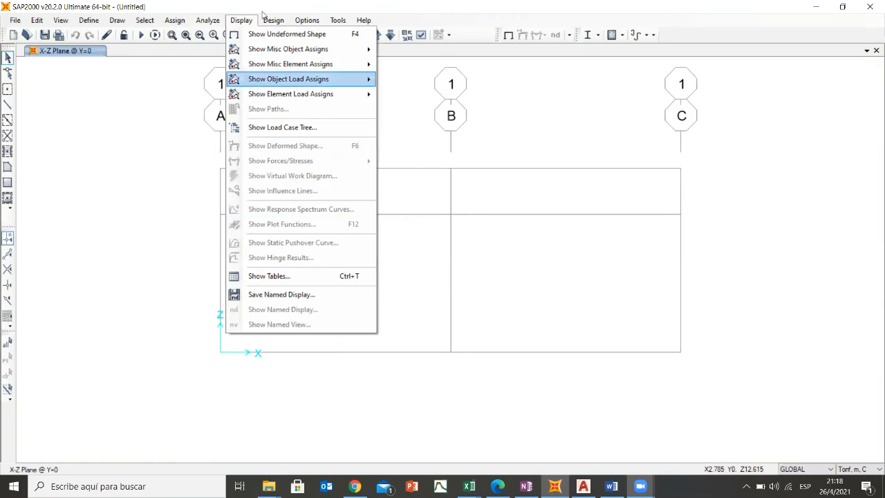
pyautogui.click(177, 153)
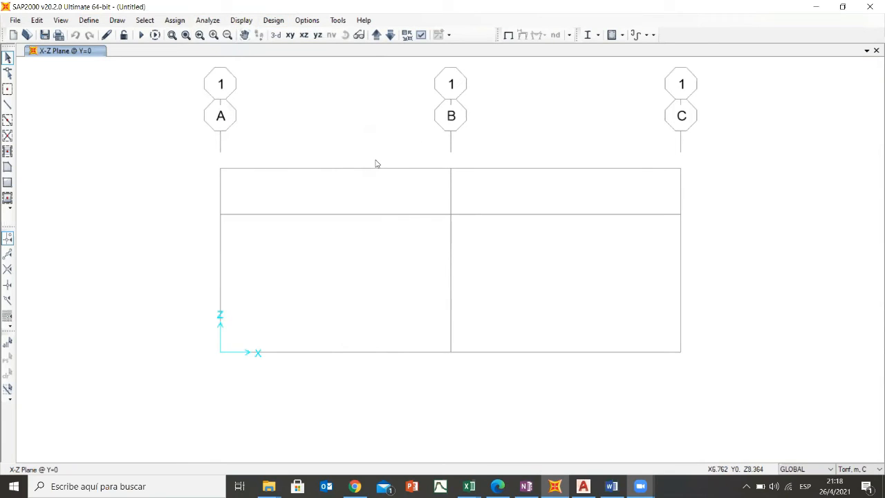
pyautogui.click(89, 20)
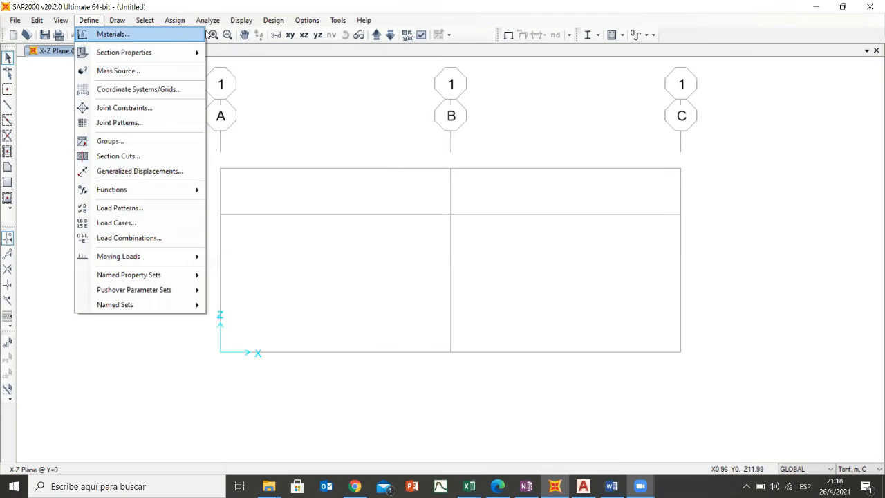
pyautogui.moveTo(176, 22)
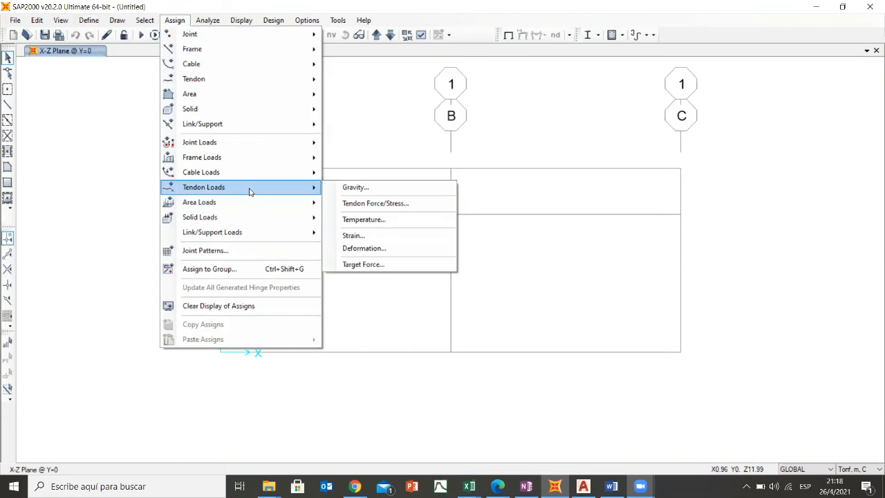
pyautogui.moveTo(247, 145)
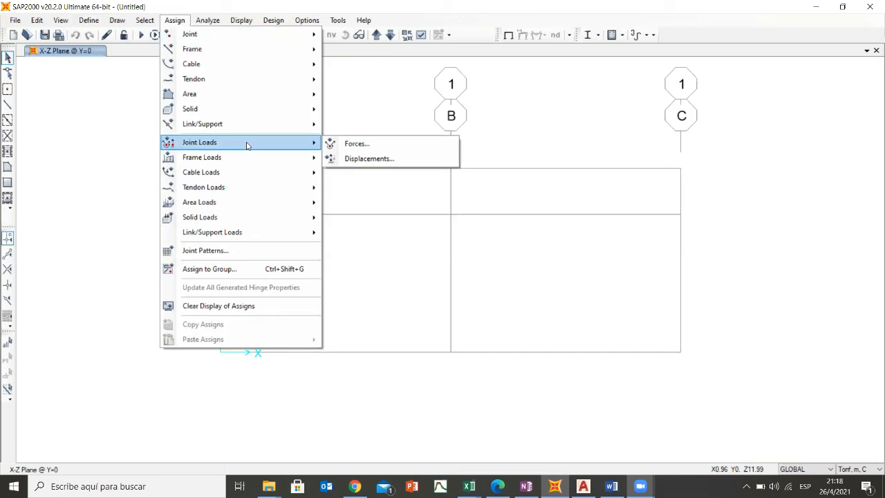
pyautogui.moveTo(245, 24)
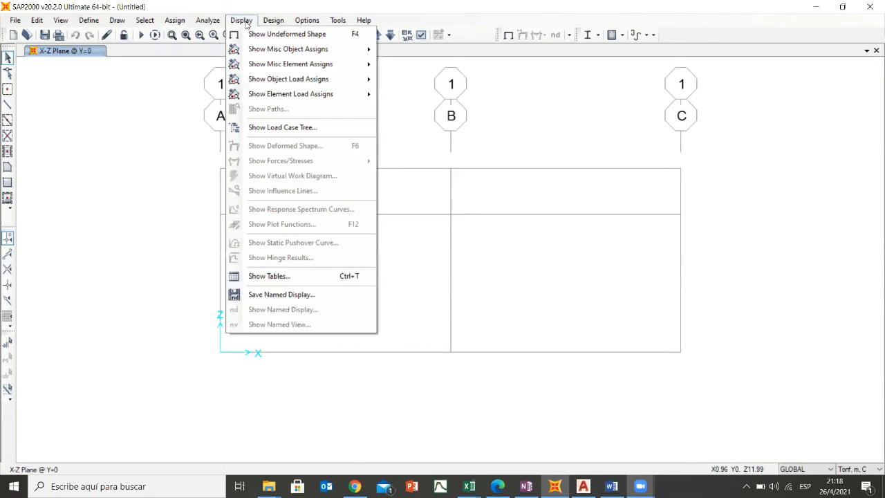
pyautogui.click(283, 24)
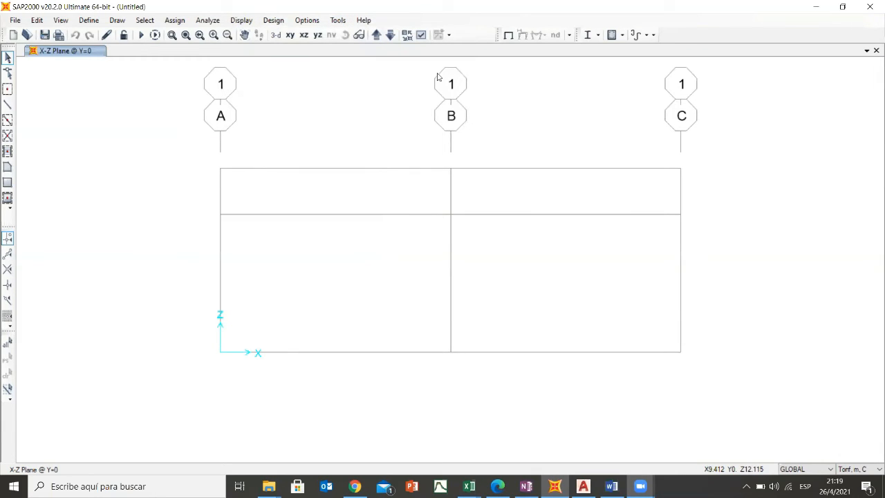
pyautogui.click(15, 20)
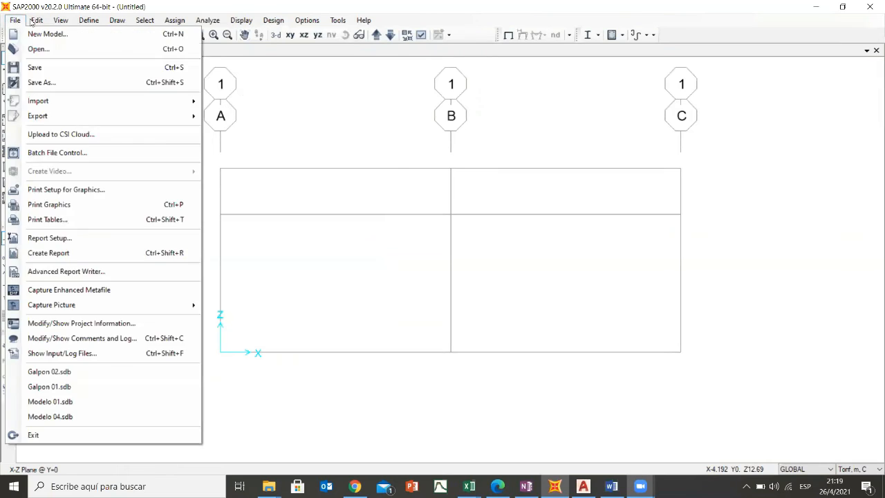
pyautogui.moveTo(36, 20)
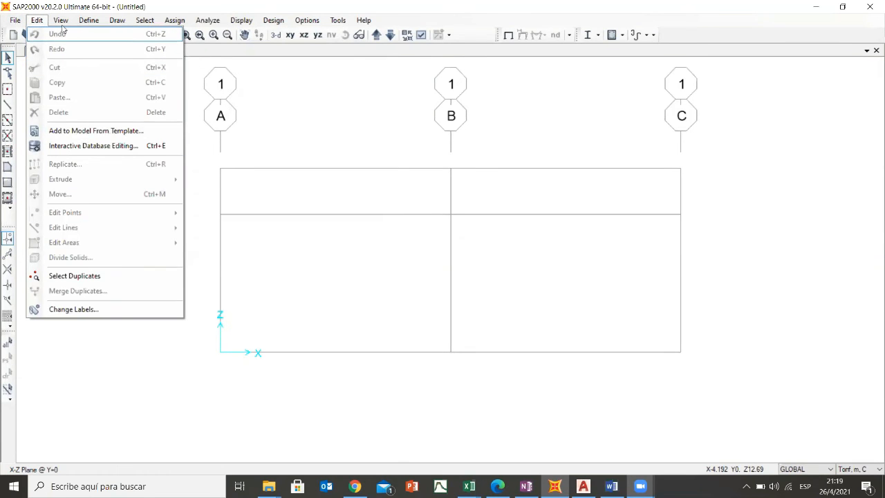
pyautogui.click(107, 21)
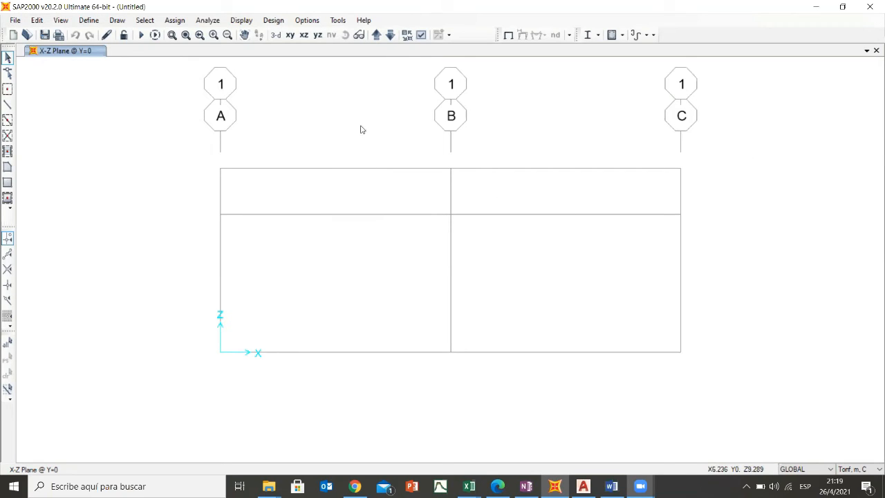
pyautogui.moveTo(338, 129); pyautogui.dragTo(327, 136, button='middle')
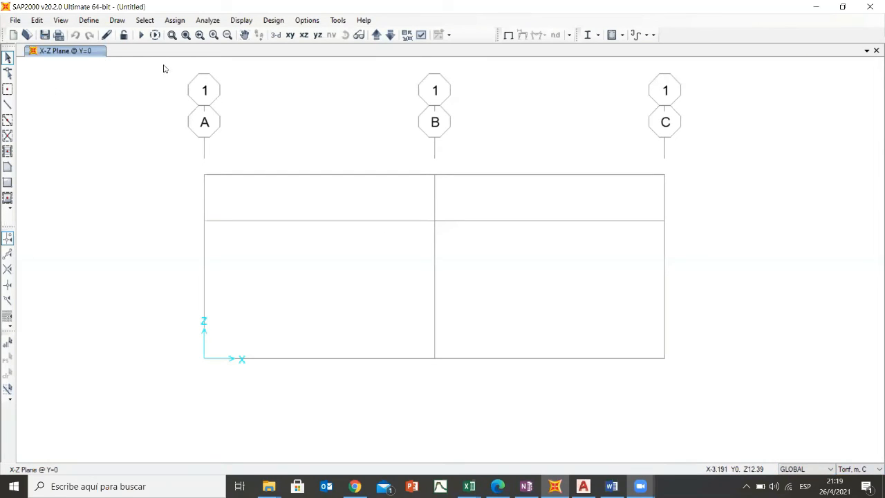
pyautogui.click(88, 22)
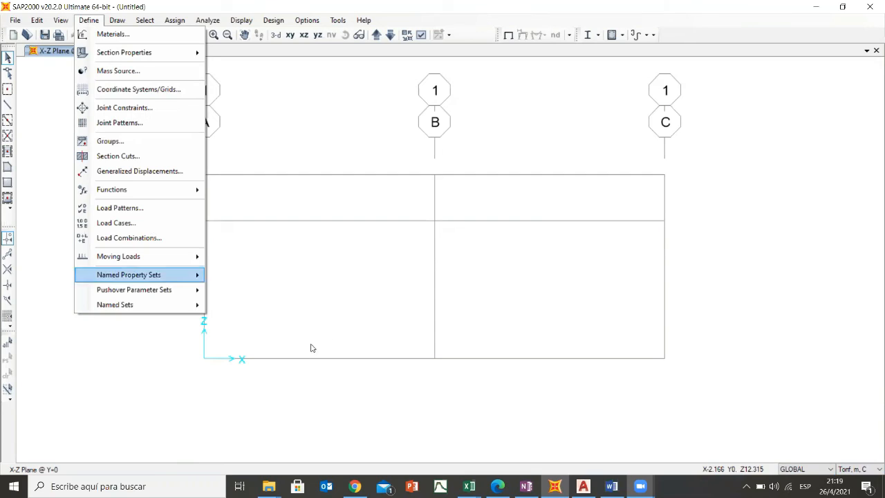
pyautogui.click(327, 164)
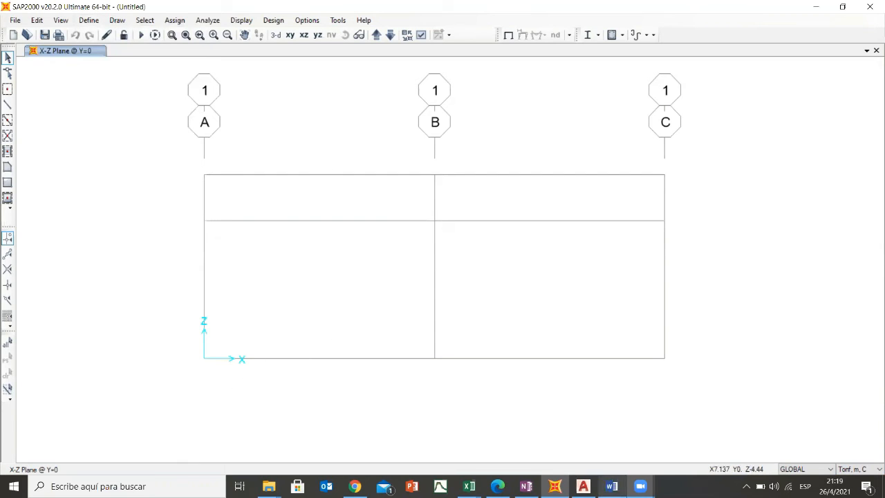
# - Switch to OneNote to review the gabled frame's geometry and elevation levels in the sketch, and return to SAP2000
pyautogui.moveTo(526, 486)
pyautogui.click(499, 452)
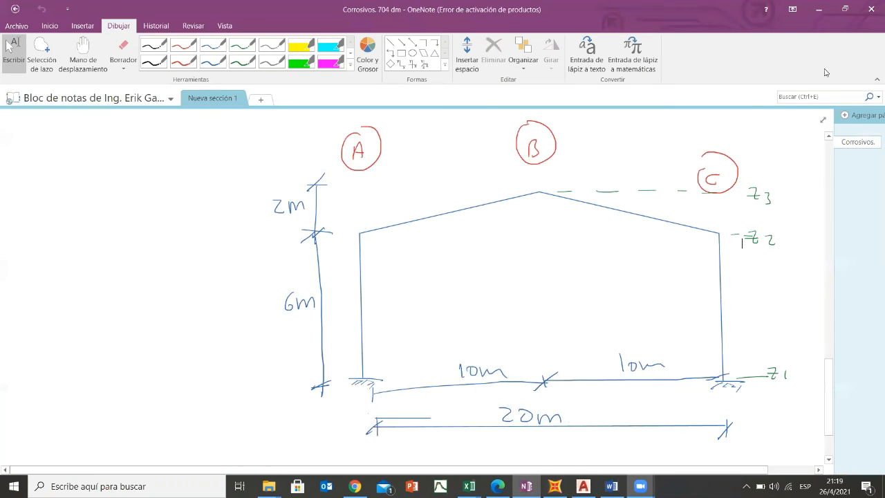
pyautogui.click(818, 9)
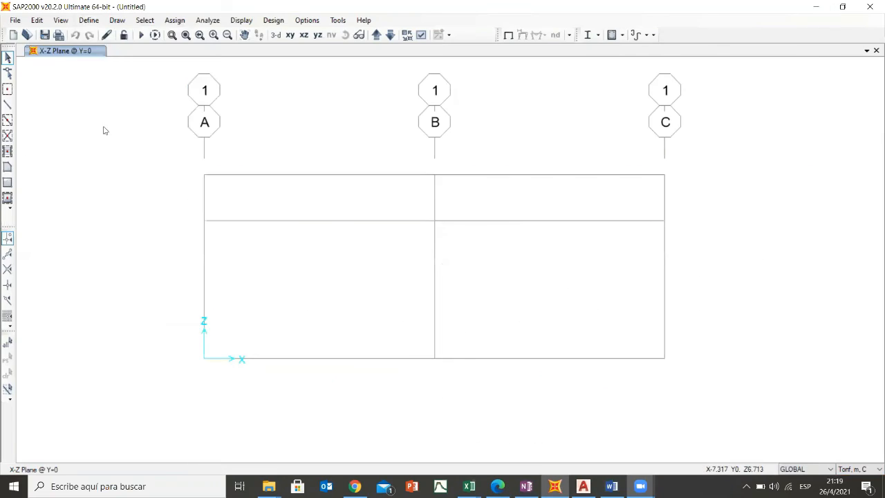
# - Start the Draw Frame/Cable command in the X-Z plane at Y=0
pyautogui.click(6, 106)
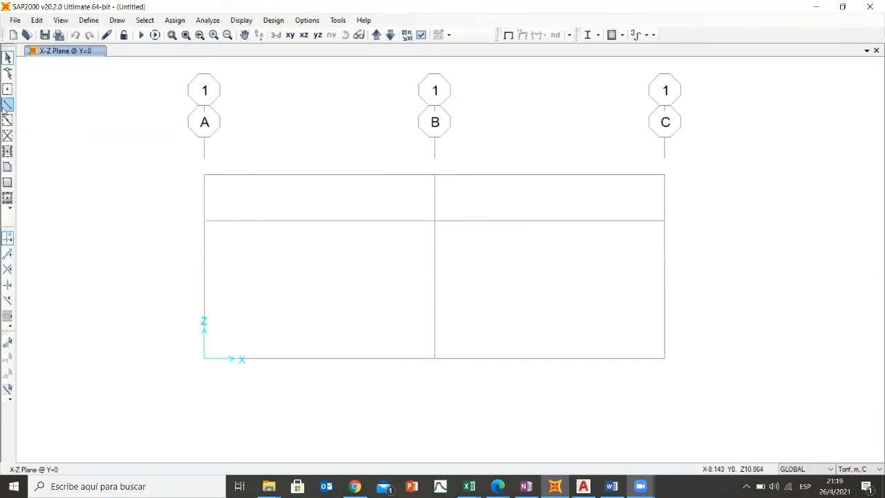
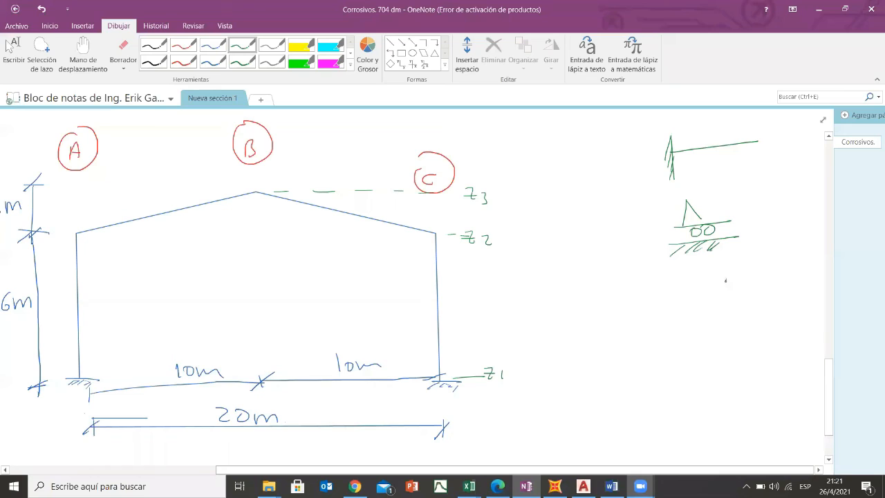
# - Sketch a single-roller support beside the double-roller symbol and a triangular pinned support below, both with hatched ground lines
pyautogui.moveTo(769, 227)
pyautogui.mouseDown()
pyautogui.moveTo(770, 213)
pyautogui.moveTo(788, 232)
pyautogui.moveTo(799, 230)
pyautogui.mouseUp()
pyautogui.moveTo(769, 233); pyautogui.dragTo(754, 245)
pyautogui.moveTo(777, 233); pyautogui.dragTo(768, 241)
pyautogui.moveTo(785, 231); pyautogui.dragTo(779, 239)
pyautogui.moveTo(796, 232); pyautogui.dragTo(785, 241)
pyautogui.moveTo(725, 276)
pyautogui.mouseDown()
pyautogui.moveTo(742, 299)
pyautogui.moveTo(764, 301)
pyautogui.moveTo(714, 313)
pyautogui.moveTo(722, 311)
pyautogui.mouseUp()
pyautogui.moveTo(737, 306)
pyautogui.mouseDown()
pyautogui.moveTo(731, 311)
pyautogui.moveTo(740, 312)
pyautogui.mouseUp()
pyautogui.moveTo(755, 305); pyautogui.dragTo(748, 312)
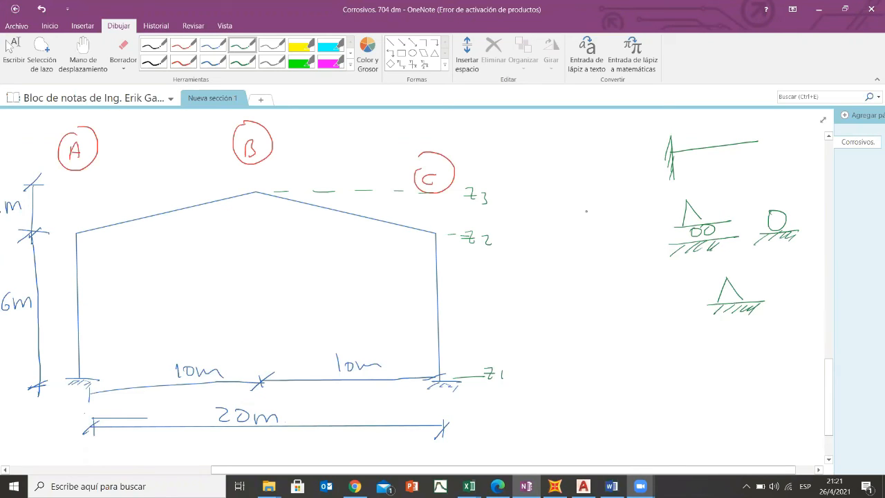
# - Enclose the support symbols between a pair of large curly brackets and stop drawing
pyautogui.moveTo(654, 120)
pyautogui.mouseDown()
pyautogui.moveTo(644, 126)
pyautogui.moveTo(622, 232)
pyautogui.moveTo(653, 246)
pyautogui.moveTo(695, 340)
pyautogui.mouseUp()
pyautogui.moveTo(783, 122)
pyautogui.mouseDown()
pyautogui.moveTo(792, 271)
pyautogui.moveTo(751, 327)
pyautogui.mouseUp()
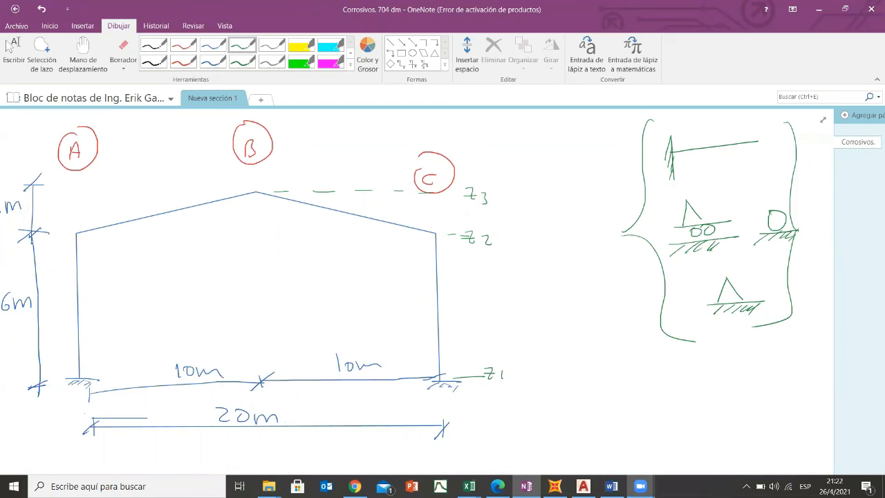
pyautogui.press('Escape')
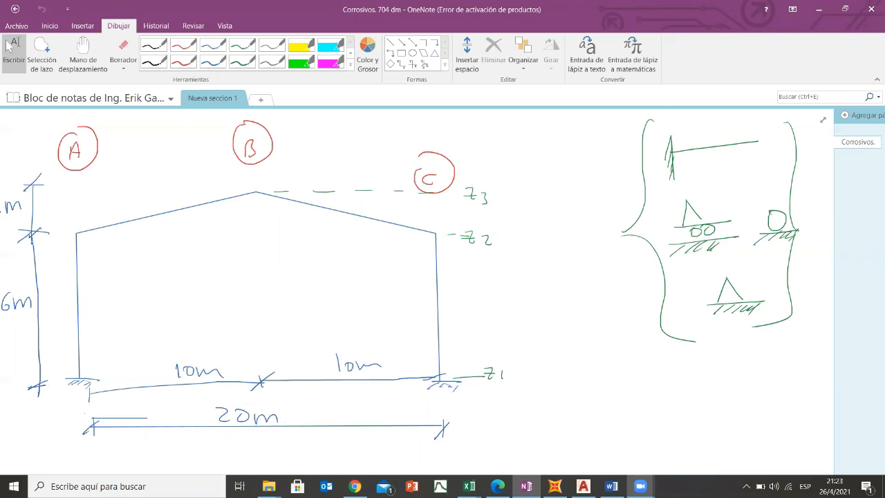
# - Sketch a square base plate in green beside the support symbols, with four bolt holes and an I-shaped column section inside
pyautogui.click(242, 45)
pyautogui.moveTo(559, 127); pyautogui.dragTo(557, 206)
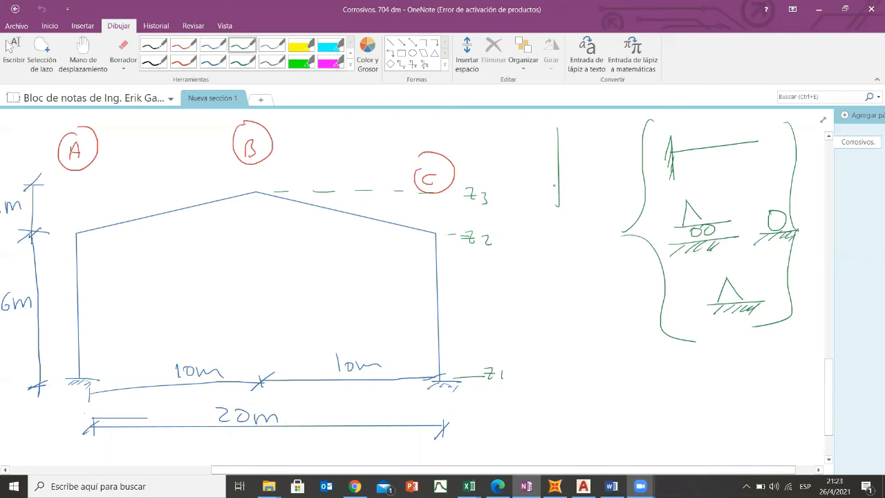
pyautogui.moveTo(559, 125)
pyautogui.mouseDown()
pyautogui.moveTo(630, 126)
pyautogui.moveTo(631, 202)
pyautogui.mouseUp()
pyautogui.moveTo(554, 204); pyautogui.dragTo(643, 200)
pyautogui.moveTo(572, 128)
pyautogui.mouseDown()
pyautogui.moveTo(571, 138)
pyautogui.moveTo(576, 130)
pyautogui.moveTo(619, 131)
pyautogui.mouseUp()
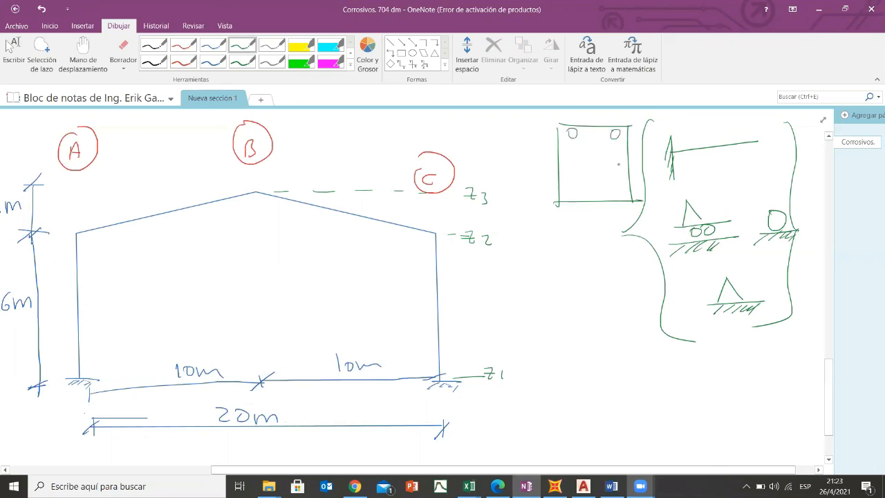
pyautogui.moveTo(618, 181)
pyautogui.mouseDown()
pyautogui.moveTo(577, 175)
pyautogui.moveTo(582, 145)
pyautogui.moveTo(614, 145)
pyautogui.moveTo(598, 186)
pyautogui.mouseUp()
pyautogui.moveTo(577, 196); pyautogui.dragTo(614, 196)
pyautogui.moveTo(571, 132); pyautogui.dragTo(575, 134)
pyautogui.rightClick(571, 132)
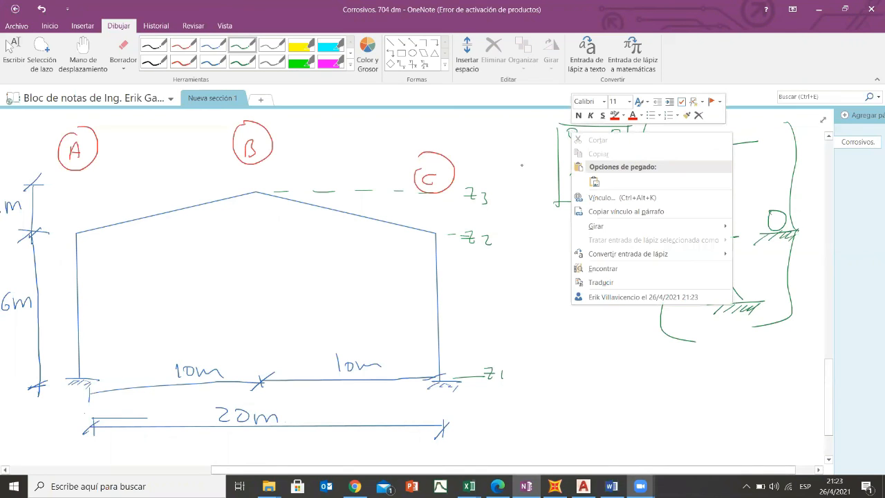
pyautogui.press('Escape')
pyautogui.click(13, 50)
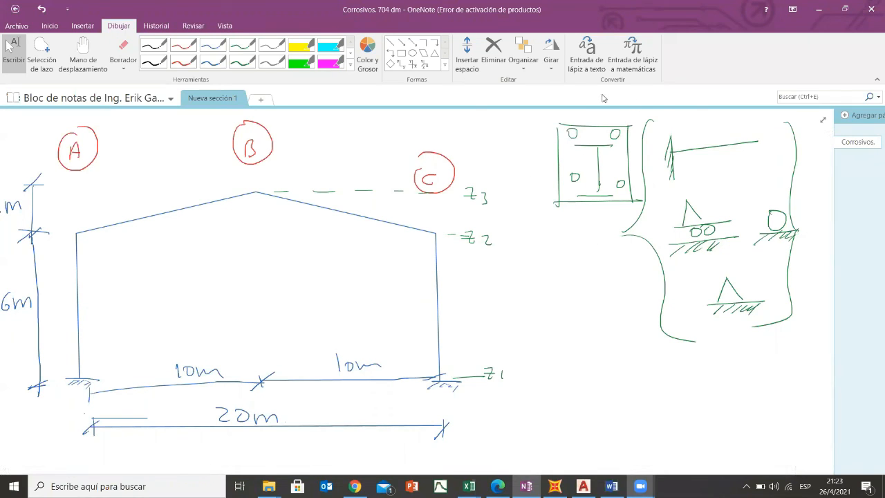
pyautogui.click(572, 132)
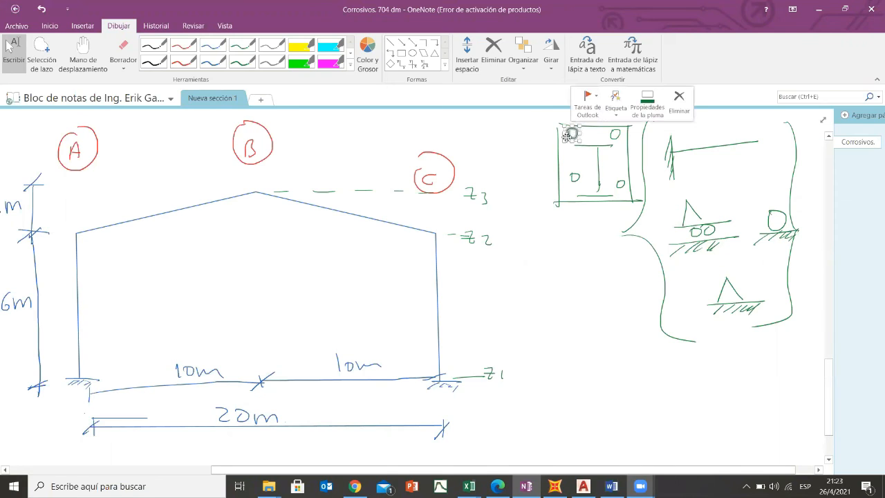
pyautogui.click(478, 132)
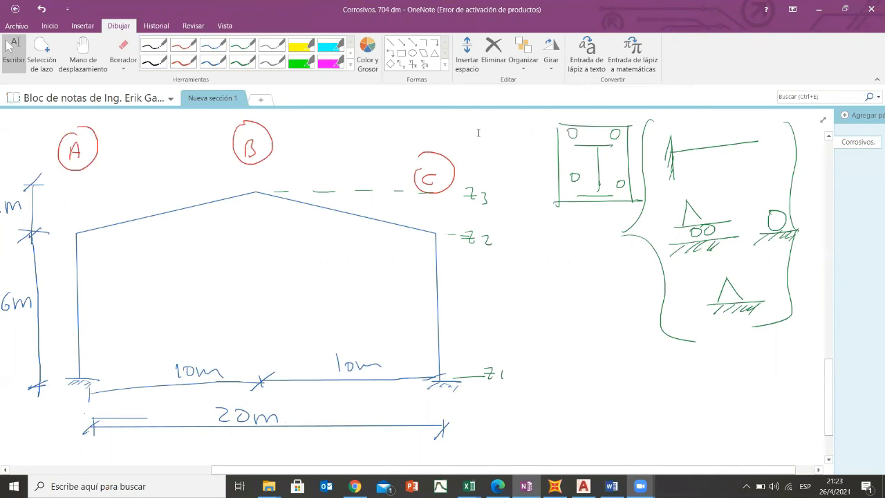
# - Mark the base plate's upper-left bolt hole in blue and draw a curved arrow from the plate to the pinned support
pyautogui.click(213, 45)
pyautogui.moveTo(571, 131); pyautogui.dragTo(574, 136)
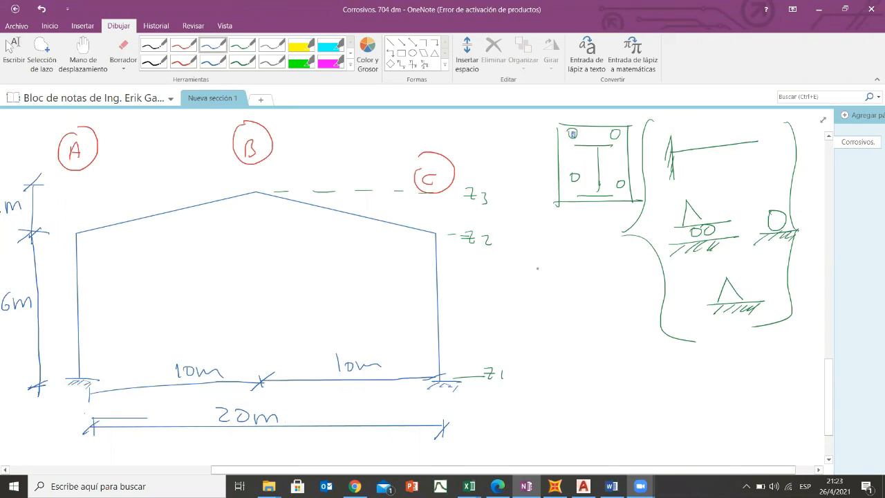
pyautogui.moveTo(579, 208); pyautogui.dragTo(704, 304)
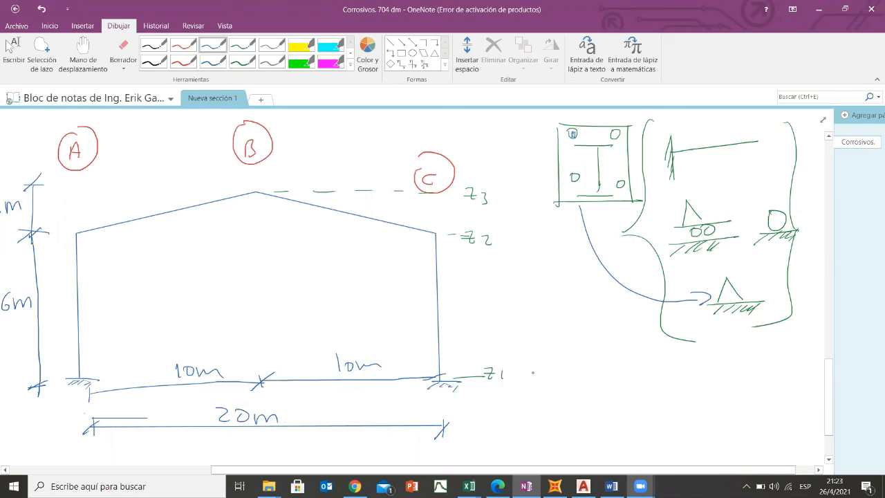
# - Sketch a footing with its pedestal below the base plate and add the bent vertical reinforcement bars inside
pyautogui.moveTo(606, 342)
pyautogui.mouseDown()
pyautogui.moveTo(610, 398)
pyautogui.moveTo(628, 384)
pyautogui.moveTo(628, 395)
pyautogui.moveTo(668, 387)
pyautogui.mouseUp()
pyautogui.moveTo(610, 397)
pyautogui.mouseDown()
pyautogui.moveTo(578, 400)
pyautogui.moveTo(620, 419)
pyautogui.moveTo(666, 414)
pyautogui.mouseUp()
pyautogui.moveTo(668, 381); pyautogui.dragTo(666, 415)
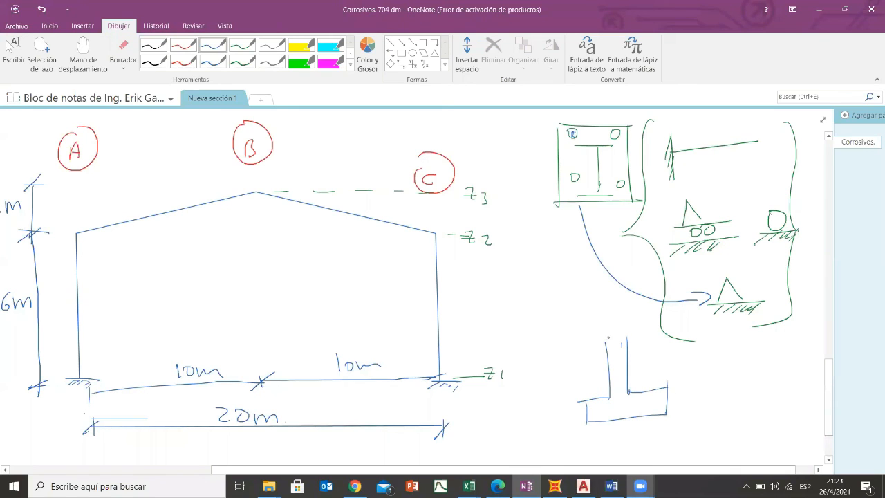
pyautogui.moveTo(621, 331)
pyautogui.mouseDown()
pyautogui.moveTo(623, 410)
pyautogui.moveTo(650, 408)
pyautogui.mouseUp()
pyautogui.moveTo(616, 335)
pyautogui.mouseDown()
pyautogui.moveTo(614, 385)
pyautogui.moveTo(599, 423)
pyautogui.mouseUp()
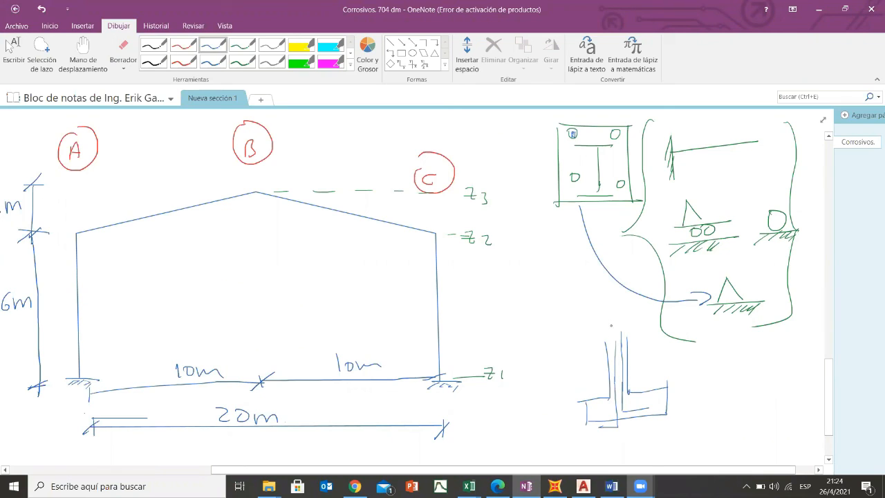
# - Add the ground-level lines on both sides of the pedestal and the column lines rising above them
pyautogui.moveTo(569, 344); pyautogui.dragTo(669, 341)
pyautogui.moveTo(568, 329)
pyautogui.mouseDown()
pyautogui.moveTo(568, 352)
pyautogui.moveTo(603, 329)
pyautogui.mouseUp()
pyautogui.moveTo(583, 270); pyautogui.dragTo(601, 329)
pyautogui.moveTo(634, 264)
pyautogui.mouseDown()
pyautogui.moveTo(633, 336)
pyautogui.moveTo(681, 323)
pyautogui.mouseUp()
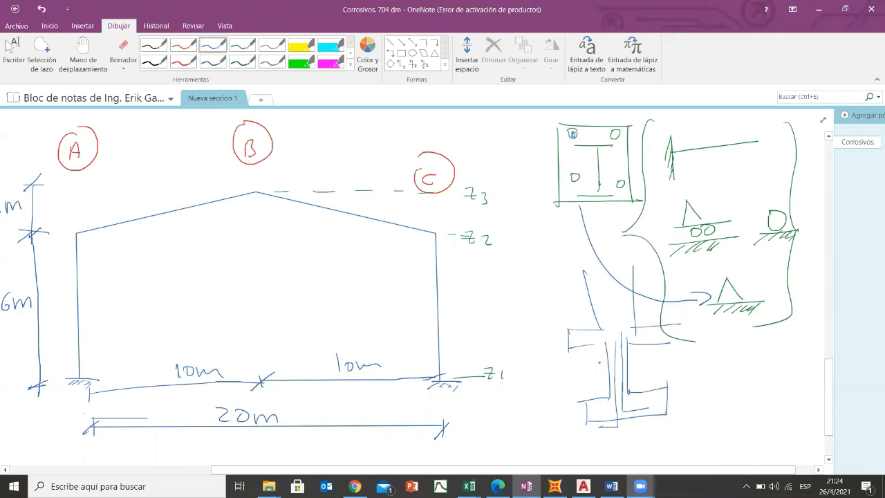
# - Bracket the footing detail's height, close the pedestal's top, and draw a curved arrow from the footing up toward the fixed support
pyautogui.moveTo(553, 323); pyautogui.dragTo(558, 434)
pyautogui.moveTo(592, 327); pyautogui.dragTo(636, 332)
pyautogui.moveTo(665, 417)
pyautogui.mouseDown()
pyautogui.moveTo(690, 417)
pyautogui.moveTo(691, 182)
pyautogui.moveTo(687, 199)
pyautogui.moveTo(703, 192)
pyautogui.mouseUp()
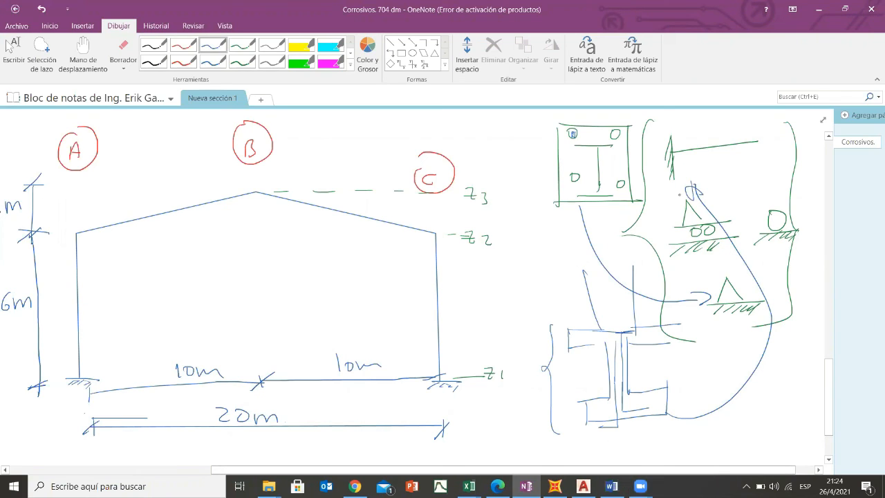
# - Label the footing depth as DF, draw a vertical dimension line beside its bracket, and stop drawing
pyautogui.moveTo(566, 367)
pyautogui.mouseDown()
pyautogui.moveTo(565, 382)
pyautogui.moveTo(581, 382)
pyautogui.moveTo(591, 363)
pyautogui.mouseUp()
pyautogui.moveTo(579, 373); pyautogui.dragTo(589, 372)
pyautogui.moveTo(513, 330); pyautogui.dragTo(536, 329)
pyautogui.moveTo(526, 331); pyautogui.dragTo(530, 462)
pyautogui.moveTo(519, 458); pyautogui.dragTo(546, 452)
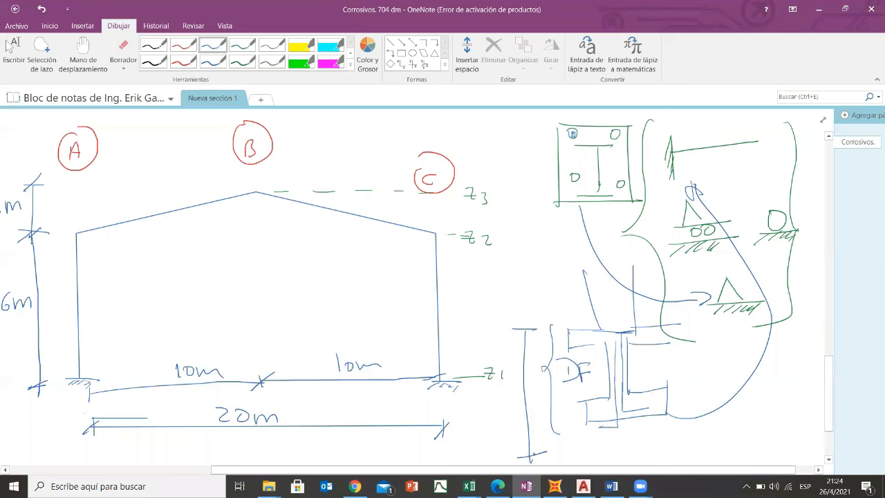
pyautogui.press('Escape')
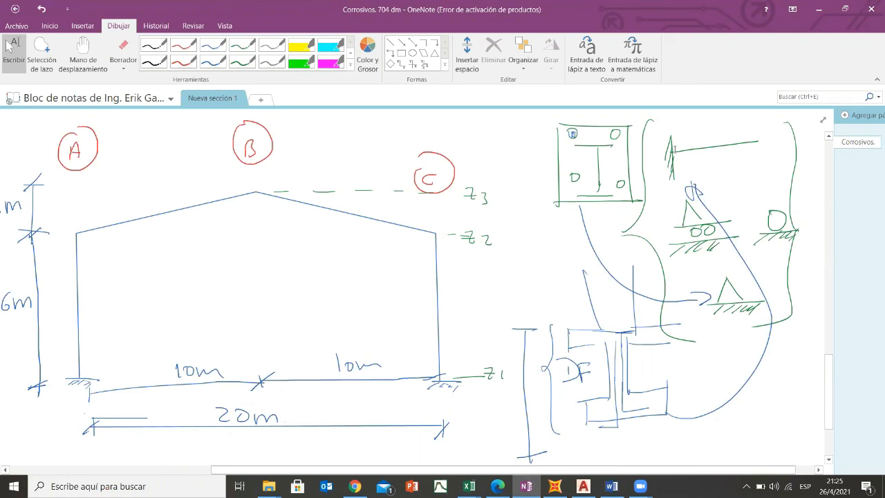
# - Switch to SAP2000 and select the two column base joints on grid lines A and C
pyautogui.click(555, 486)
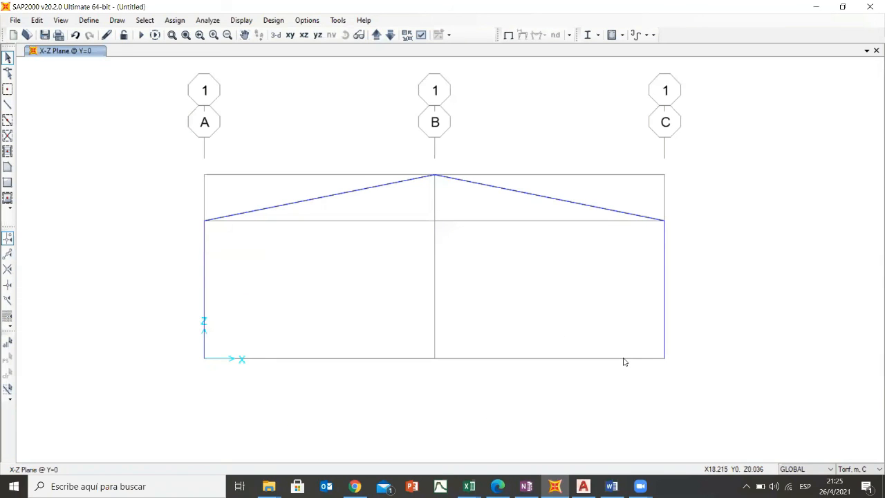
pyautogui.moveTo(188, 344); pyautogui.dragTo(236, 372)
pyautogui.moveTo(653, 340); pyautogui.dragTo(689, 383)
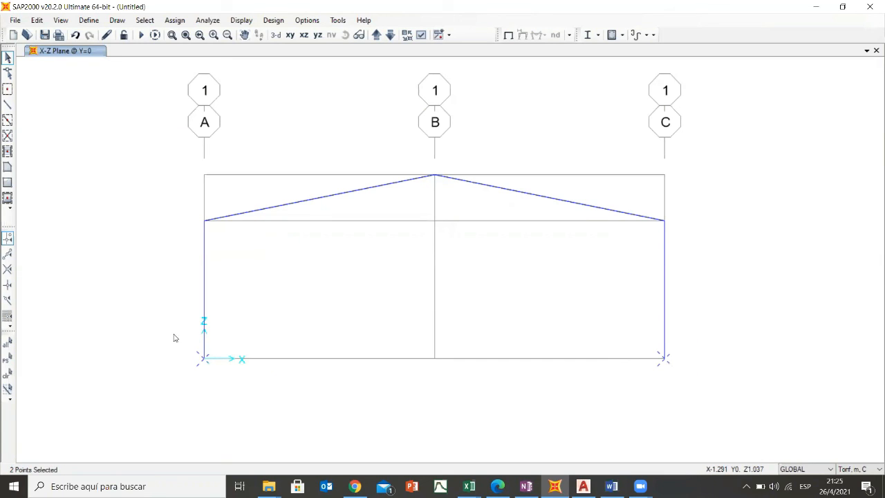
pyautogui.moveTo(180, 337); pyautogui.dragTo(244, 385)
pyautogui.moveTo(640, 332); pyautogui.dragTo(702, 392)
# - Open the joint restraint assignment for the selected base joints and choose the Fixed restraint, restraining all translations and rotations
pyautogui.click(177, 22)
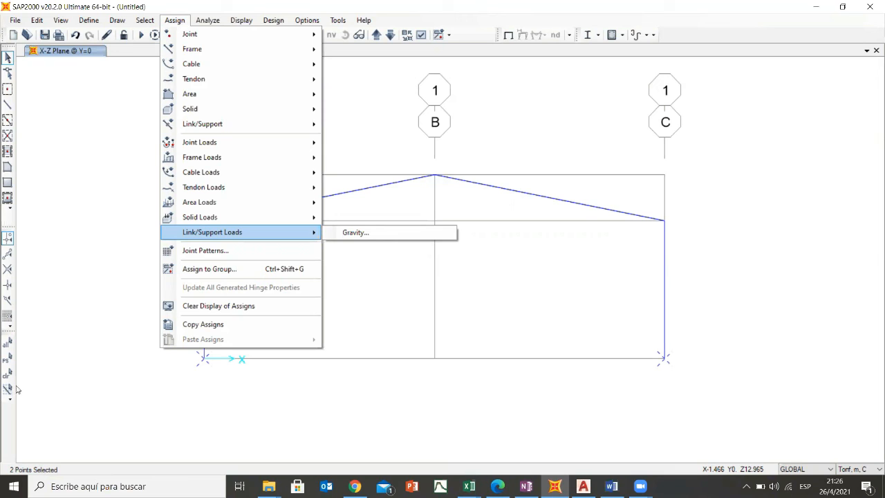
pyautogui.click(146, 15)
pyautogui.click(175, 20)
pyautogui.click(175, 20)
pyautogui.click(175, 20)
pyautogui.moveTo(184, 37)
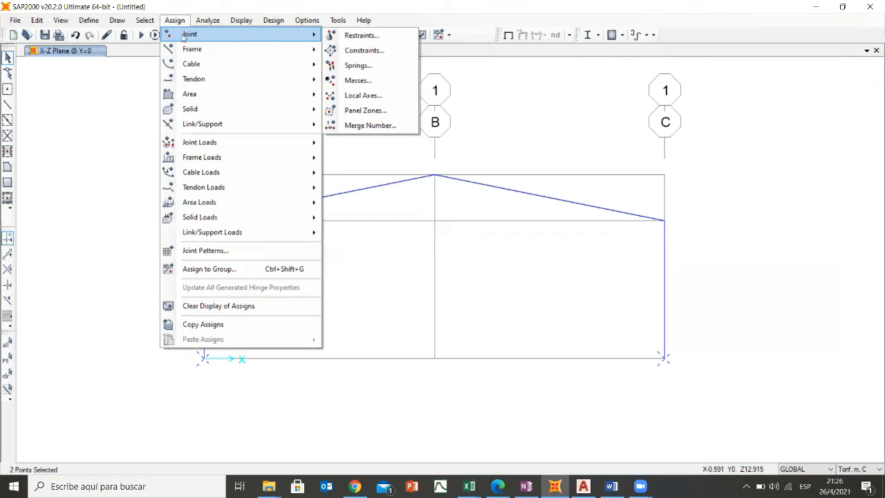
pyautogui.click(348, 39)
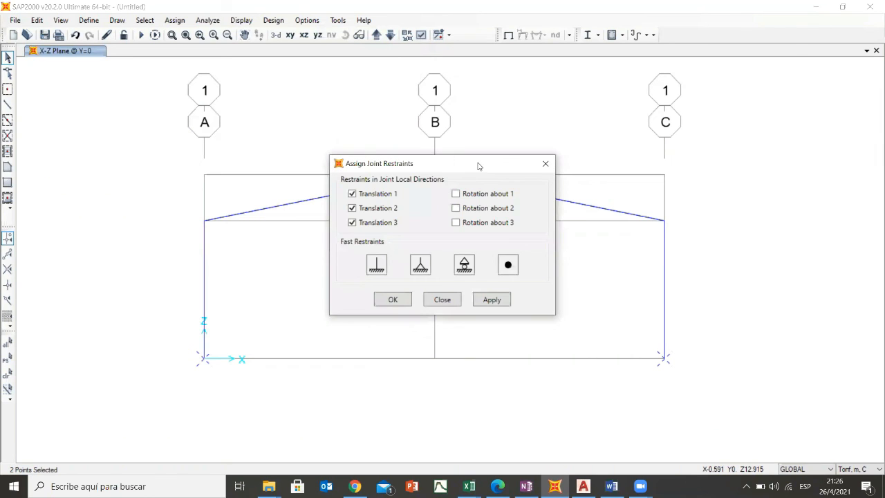
pyautogui.moveTo(477, 166); pyautogui.dragTo(698, 91)
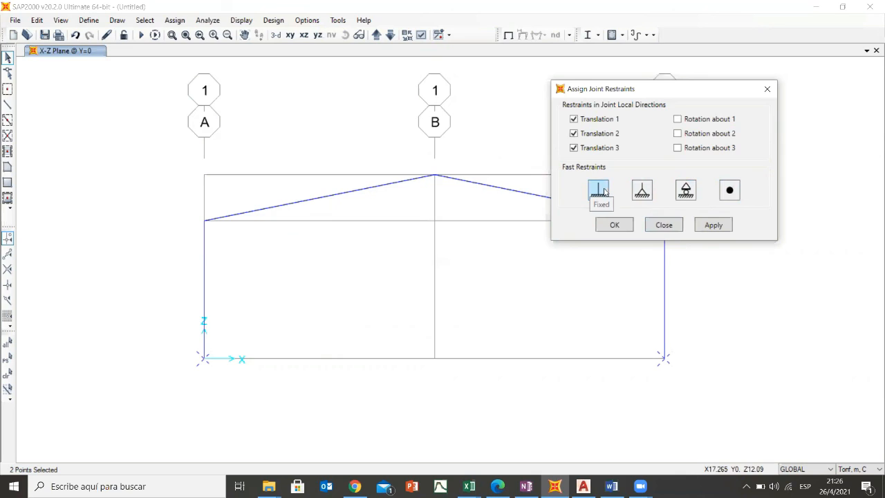
pyautogui.click(598, 190)
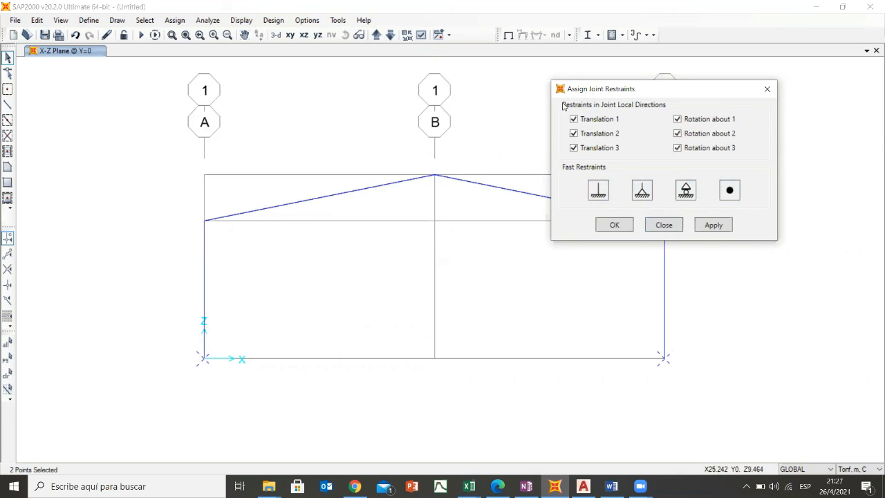